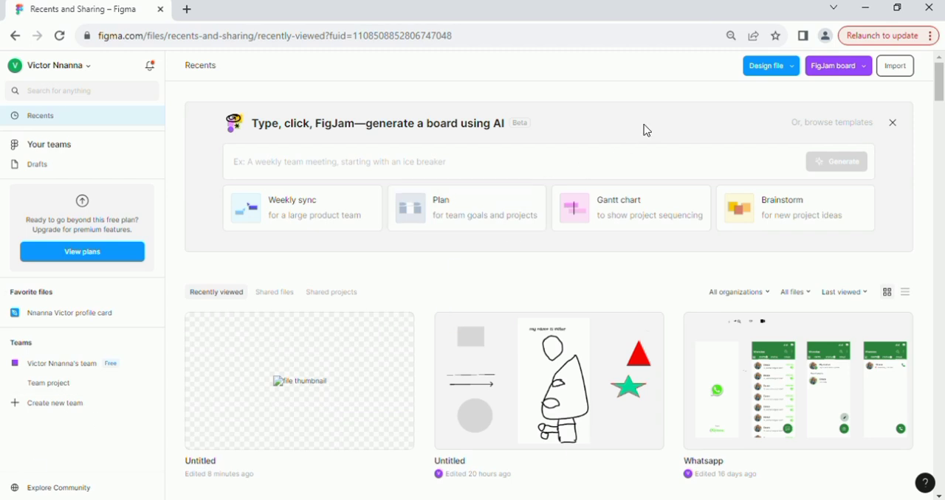
Create a new design file in Drafts and rename it Beginner Tutorial.
{"action": "left_click", "coordinate": [765, 71]}
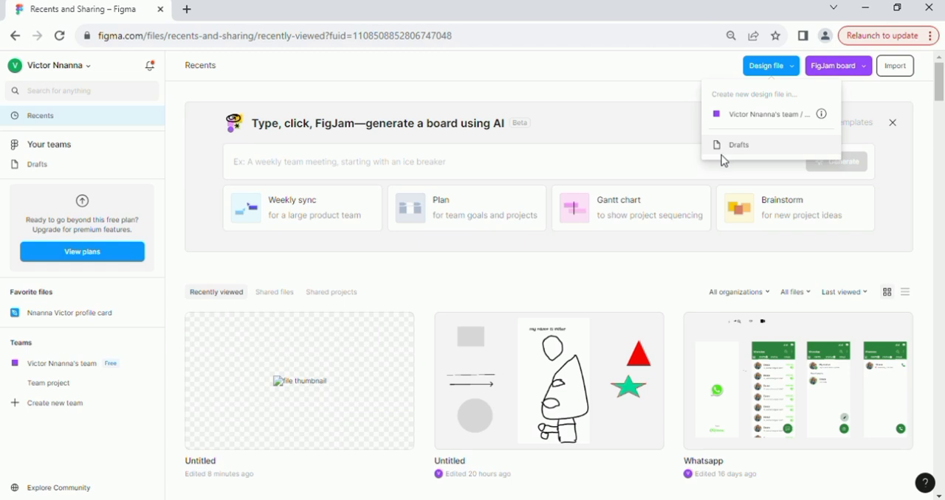
{"action": "left_click", "coordinate": [746, 152]}
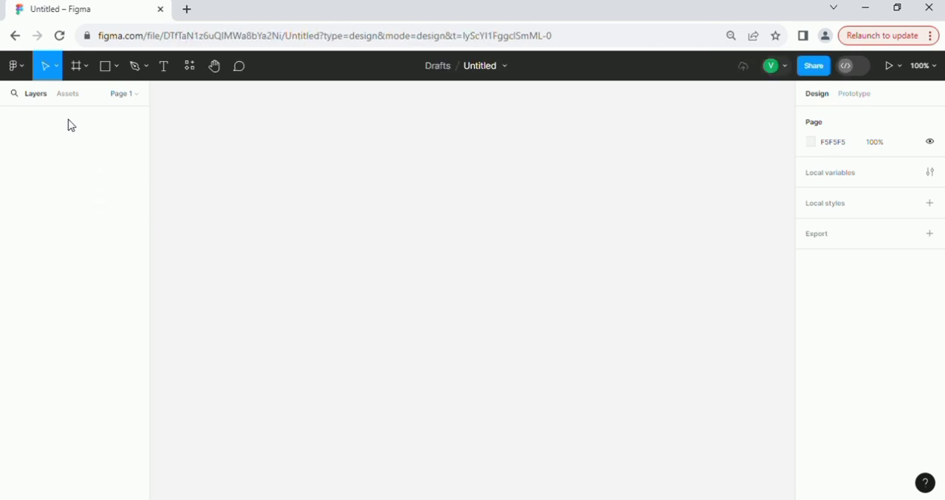
{"action": "left_click", "coordinate": [465, 67]}
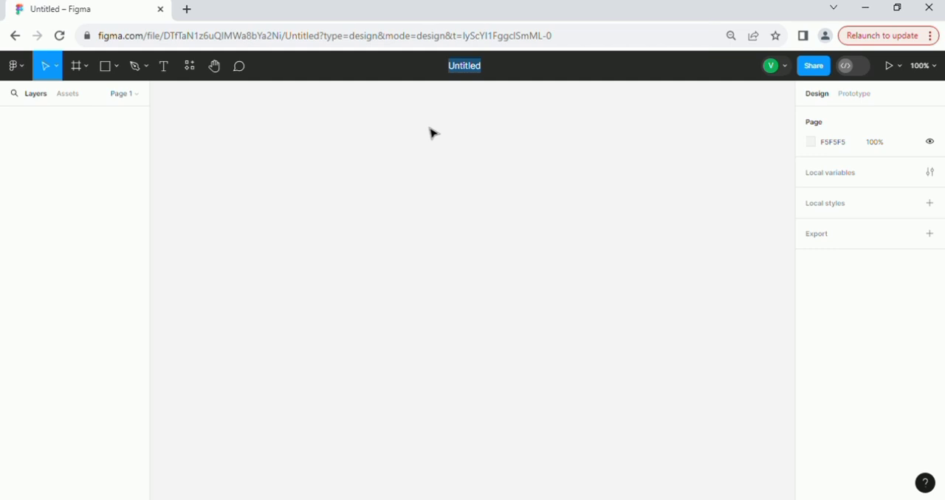
{"action": "type", "text": "B"}
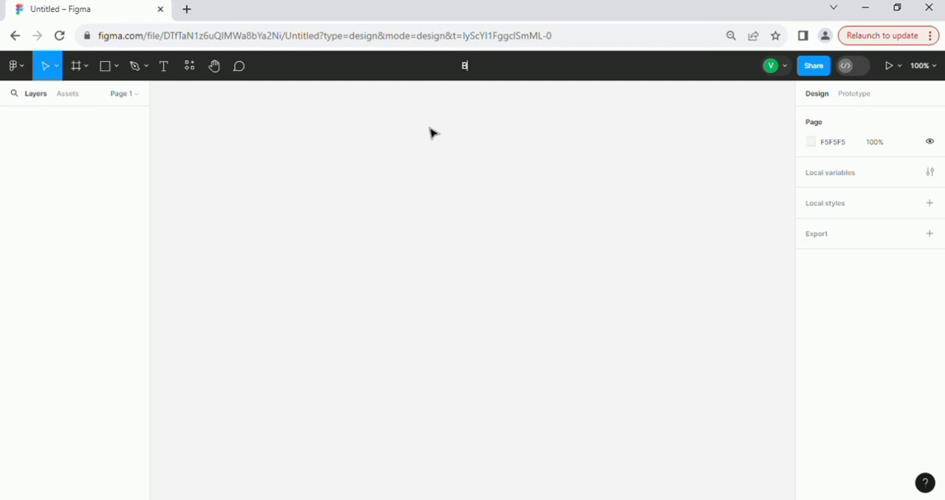
{"action": "type", "text": "eginner Tutorial"}
{"action": "key", "text": "Return"}
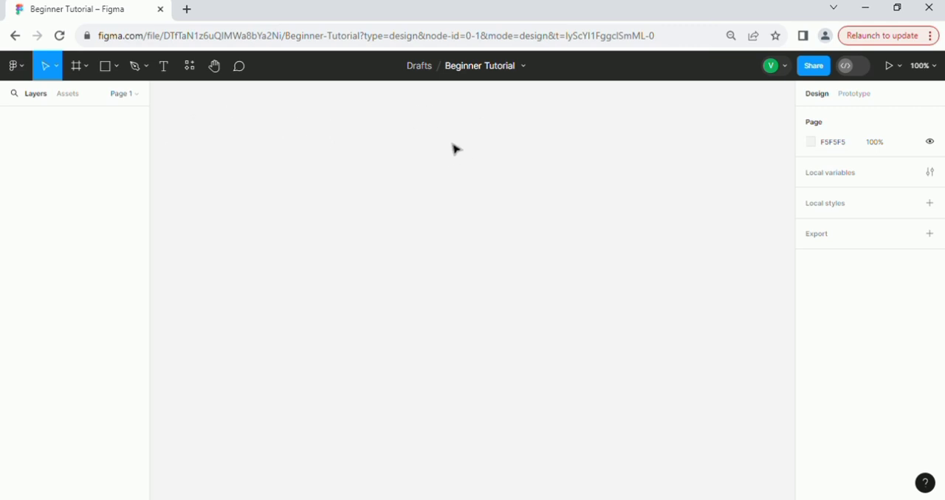
Examine the move, frame, shape, pen, text, resources, hand and comment tools, including the plugins and widgets lists.
{"action": "left_click_drag", "start_coordinate": [439, 138], "coordinate": [513, 183]}
{"action": "left_click", "coordinate": [58, 70]}
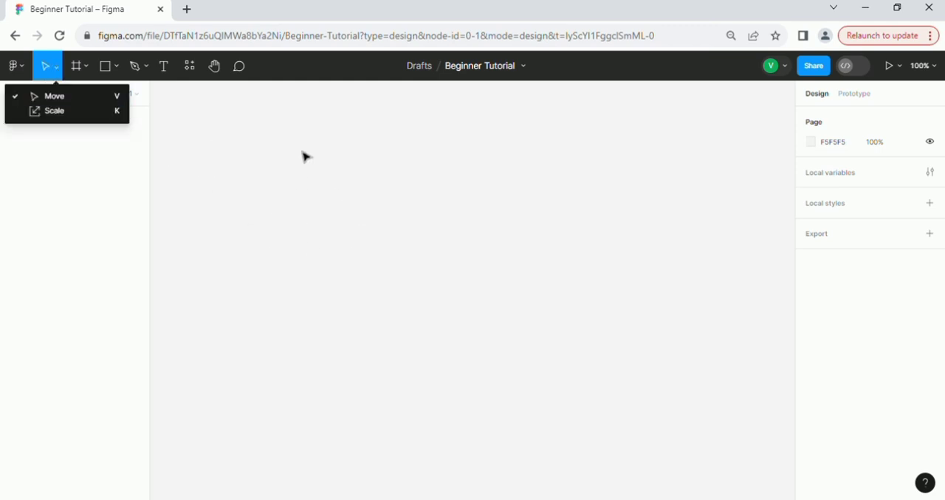
{"action": "left_click", "coordinate": [88, 70]}
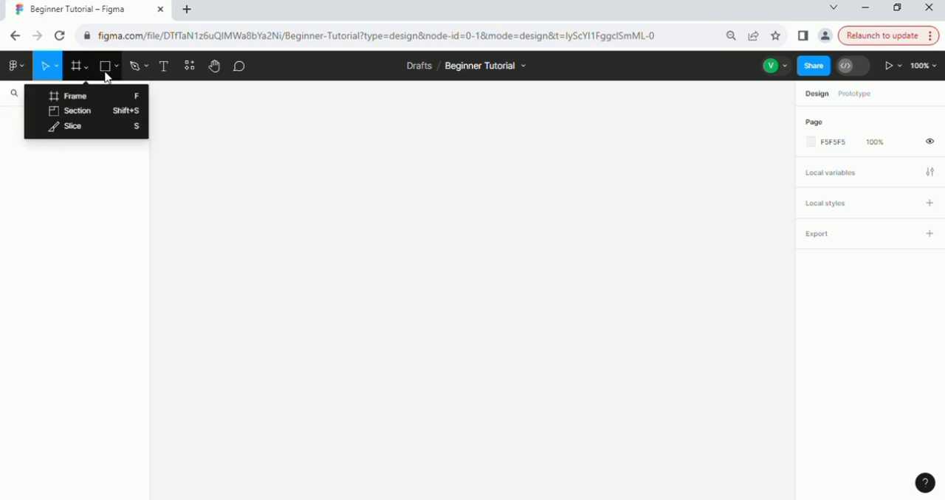
{"action": "left_click", "coordinate": [118, 74]}
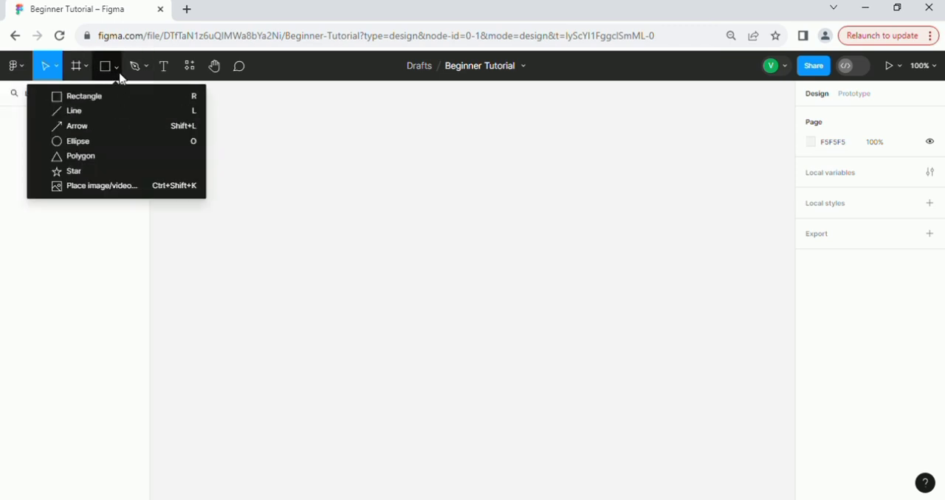
{"action": "left_click", "coordinate": [145, 74]}
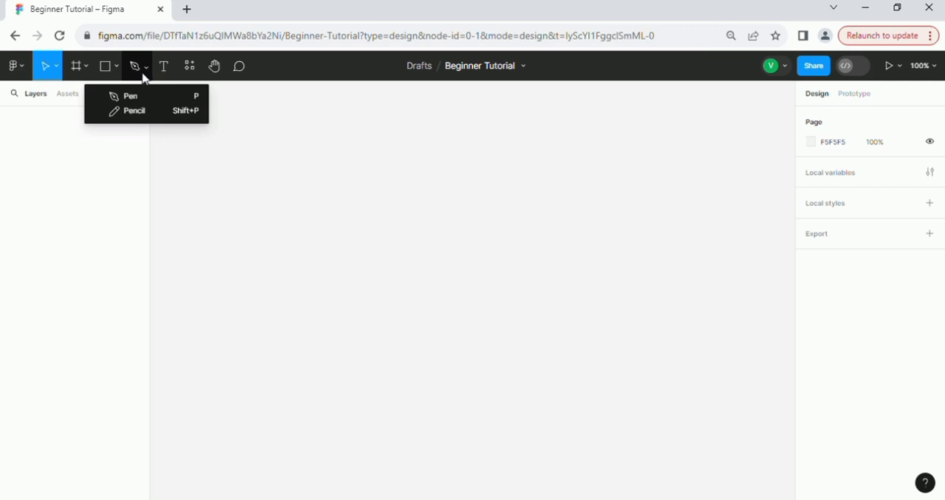
{"action": "left_click", "coordinate": [163, 69]}
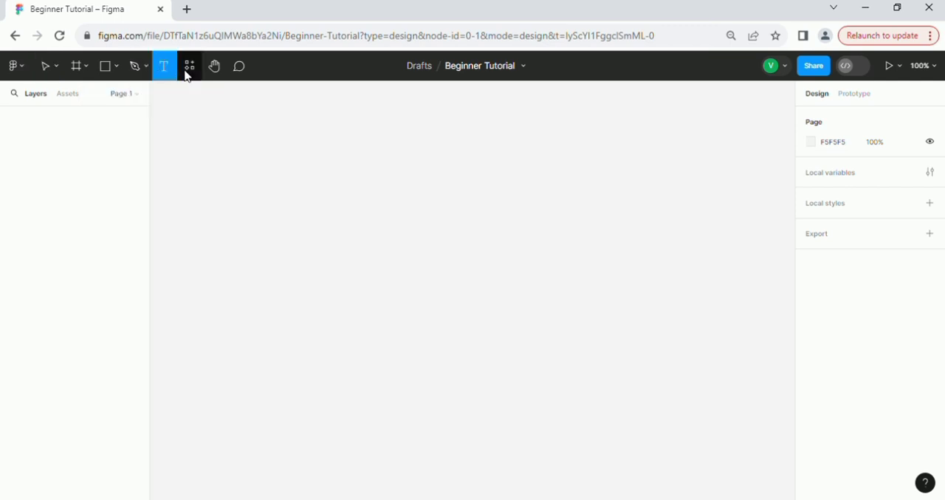
{"action": "left_click", "coordinate": [188, 73]}
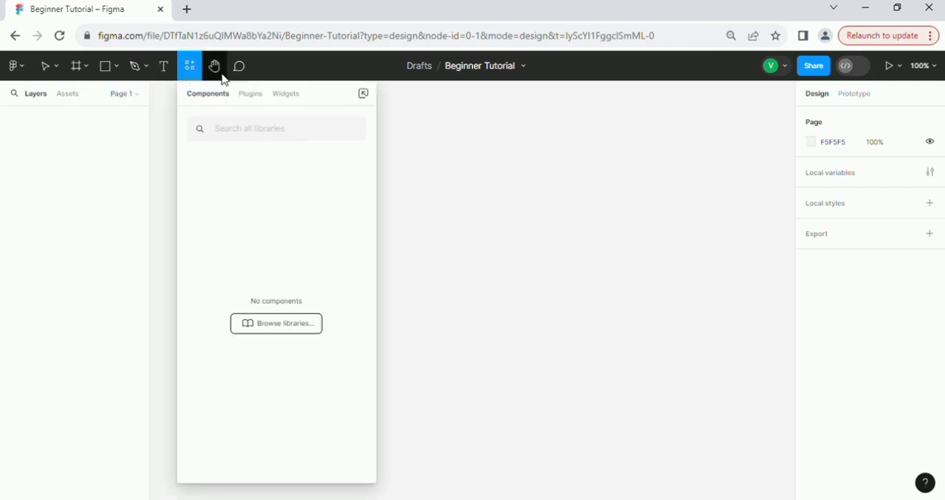
{"action": "left_click", "coordinate": [259, 98]}
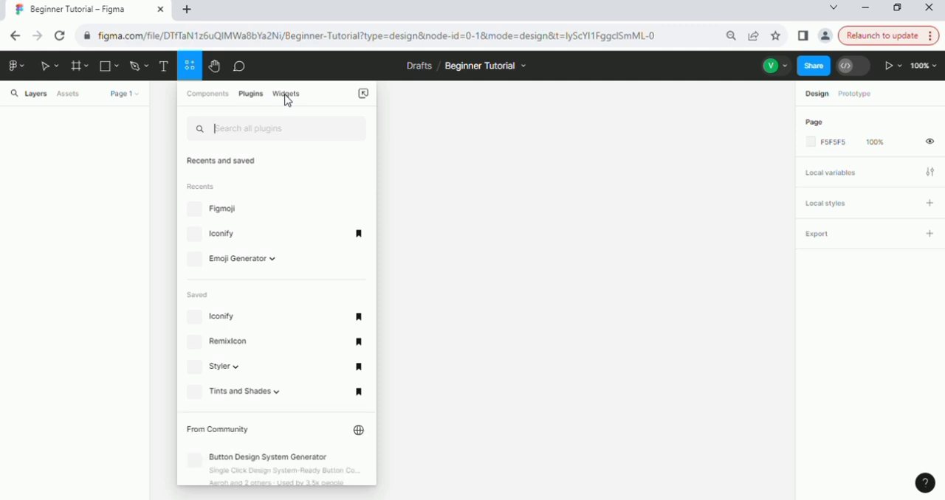
{"action": "left_click", "coordinate": [287, 98]}
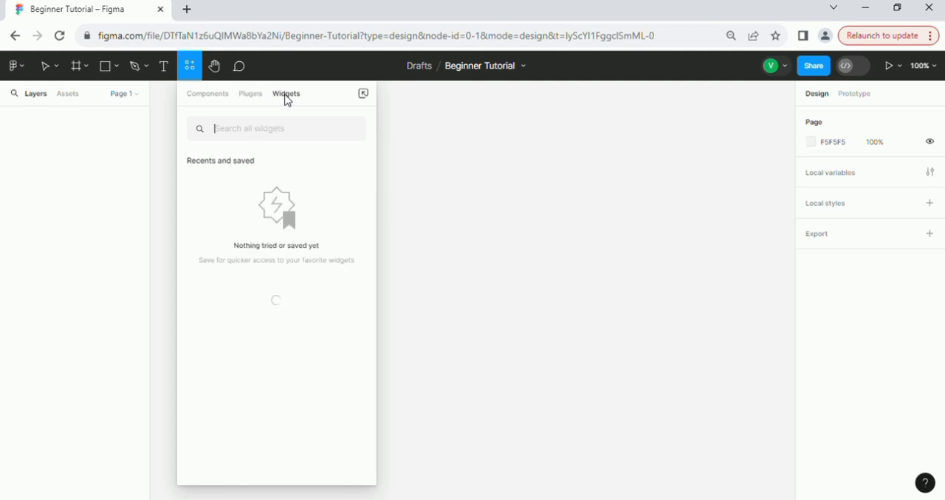
{"action": "left_click", "coordinate": [215, 68]}
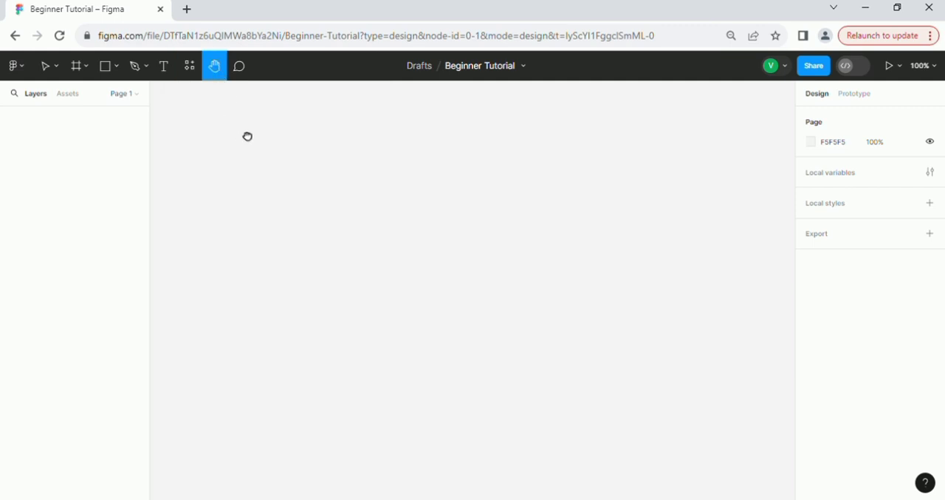
{"action": "left_click", "coordinate": [242, 73]}
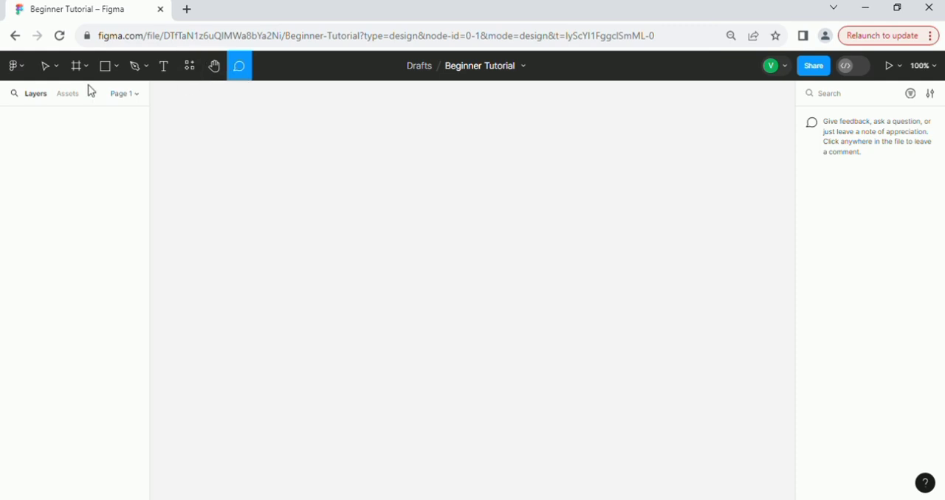
Look through the File, Object, Plugins and Widgets commands and run the Iconify plugin.
{"action": "left_click", "coordinate": [26, 68]}
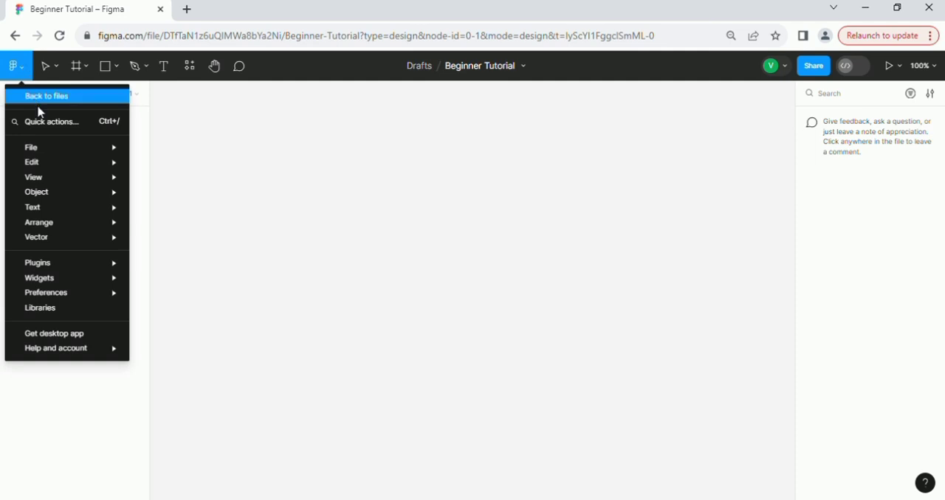
{"action": "mouse_move", "coordinate": [62, 146]}
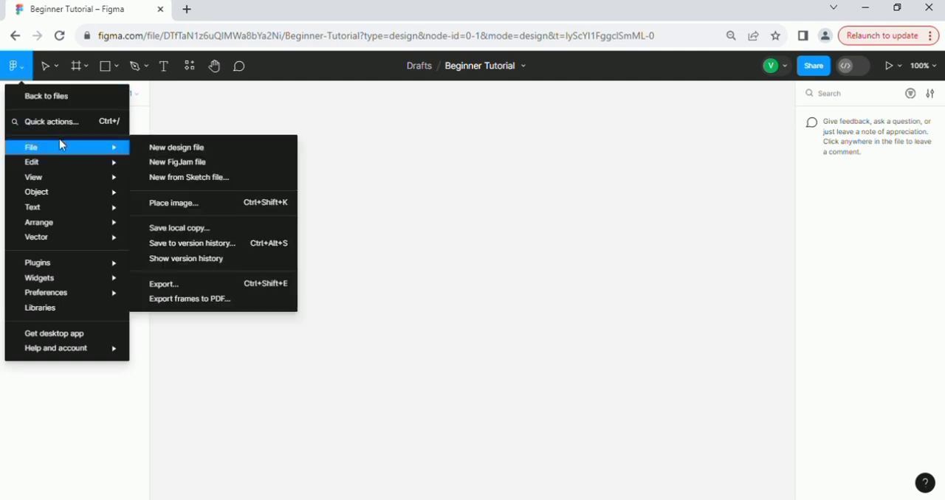
{"action": "mouse_move", "coordinate": [58, 166]}
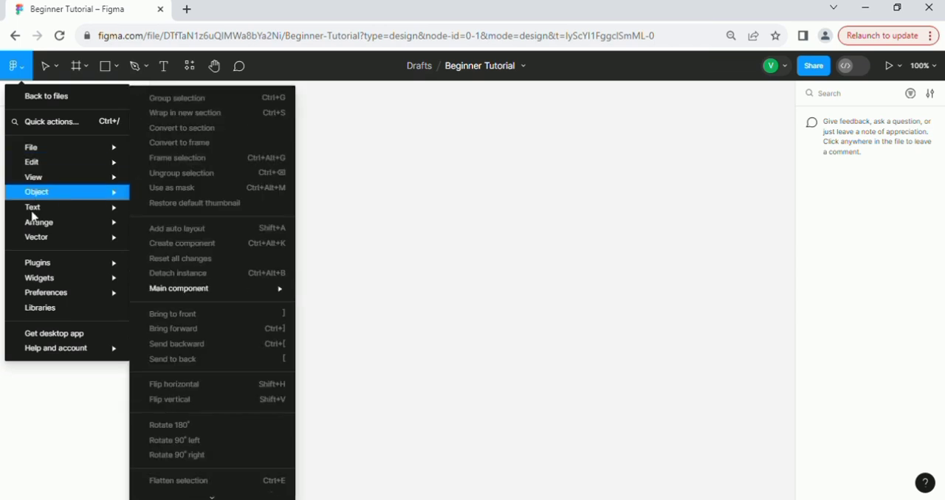
{"action": "mouse_move", "coordinate": [46, 269]}
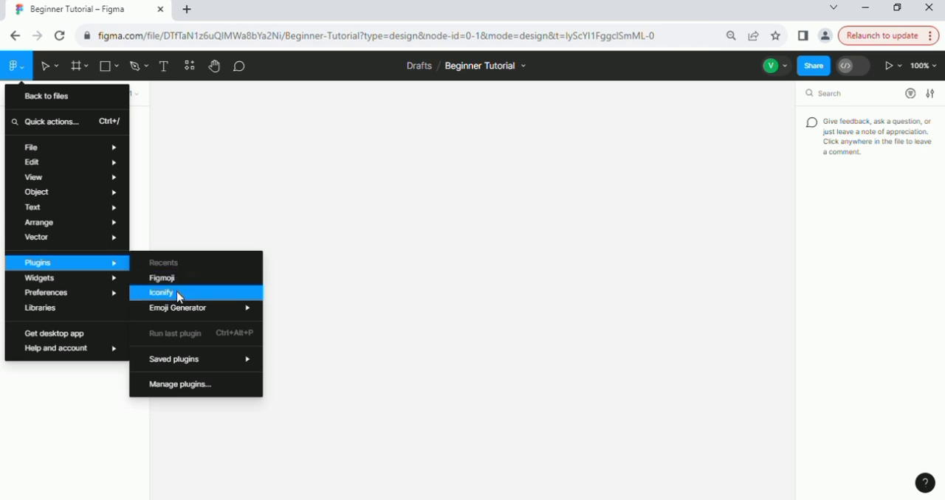
{"action": "mouse_move", "coordinate": [68, 284]}
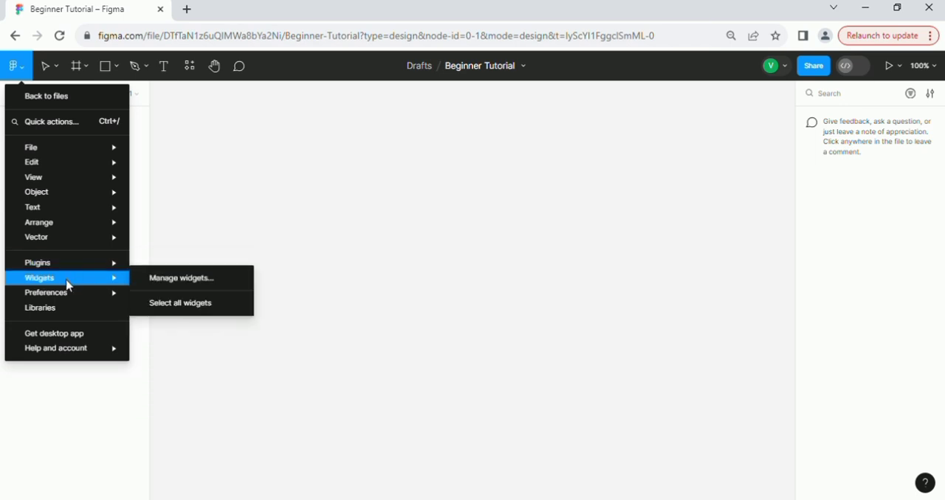
{"action": "mouse_move", "coordinate": [101, 267]}
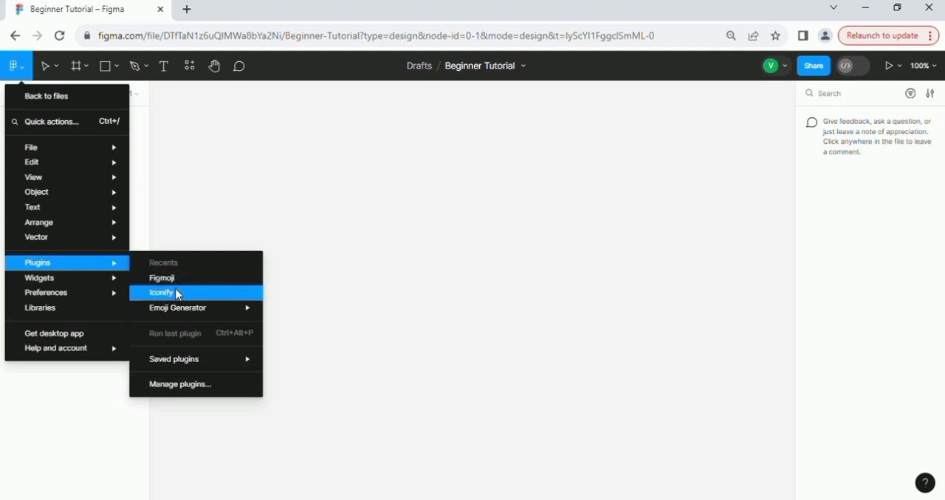
{"action": "key", "text": "c"}
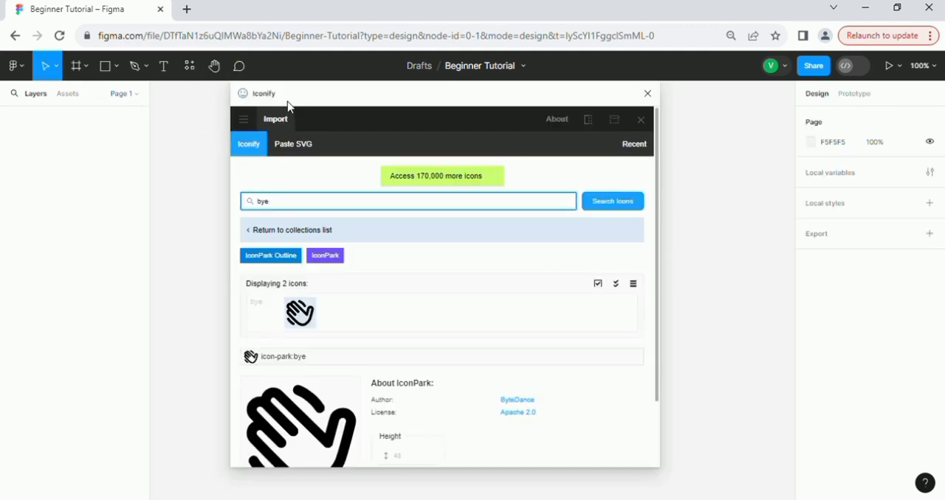
Return to Iconify's collections list and look through the General icon sets.
{"action": "scroll", "coordinate": [413, 315], "scroll_direction": "down", "scroll_amount": 2}
{"action": "scroll", "coordinate": [402, 304], "scroll_direction": "up", "scroll_amount": 2}
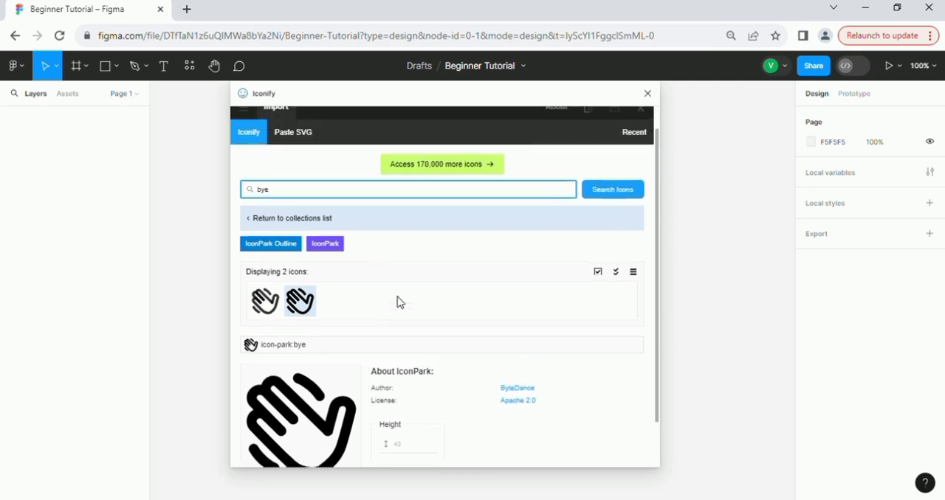
{"action": "left_click", "coordinate": [259, 231]}
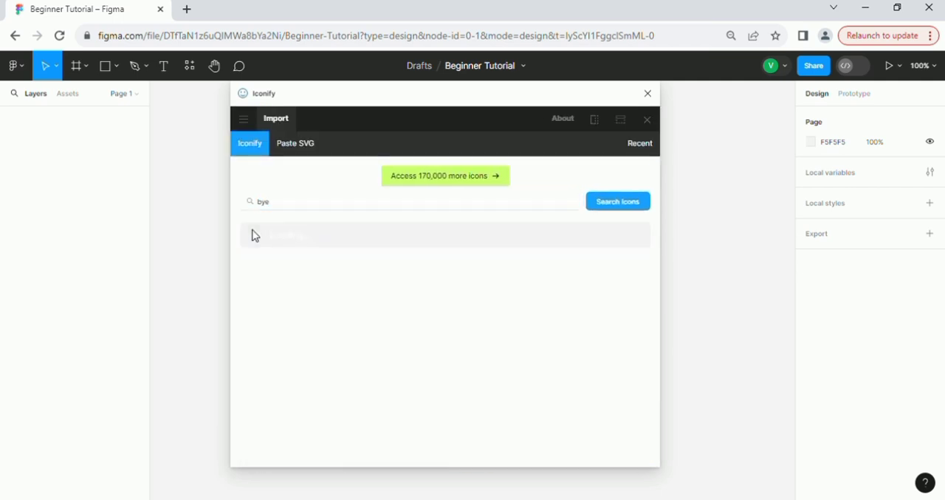
{"action": "scroll", "coordinate": [369, 287], "scroll_direction": "down", "scroll_amount": 2}
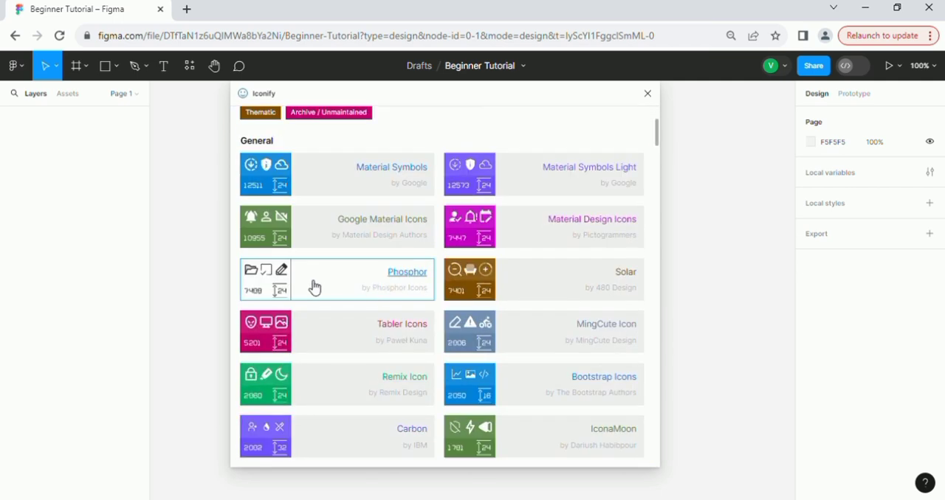
{"action": "scroll", "coordinate": [362, 192], "scroll_direction": "up", "scroll_amount": 2}
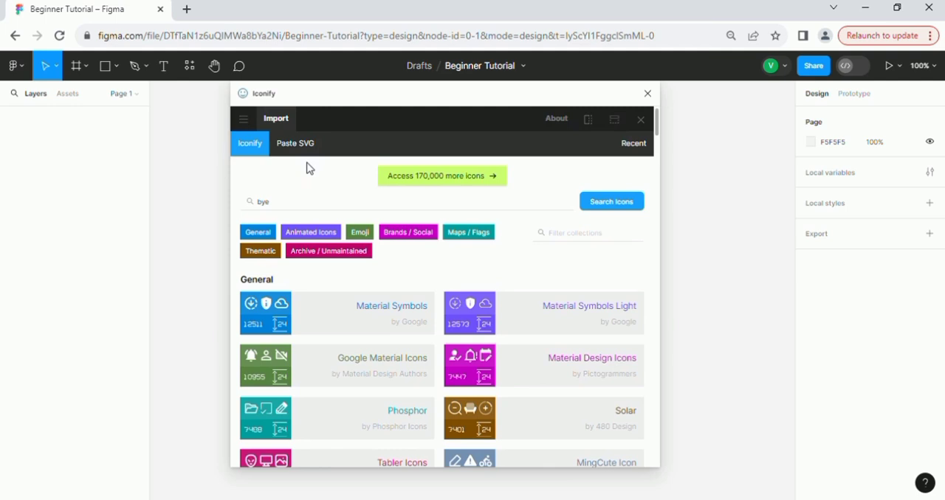
Replace the Iconify search term with "arrow" and run the icon search.
{"action": "left_click", "coordinate": [293, 206]}
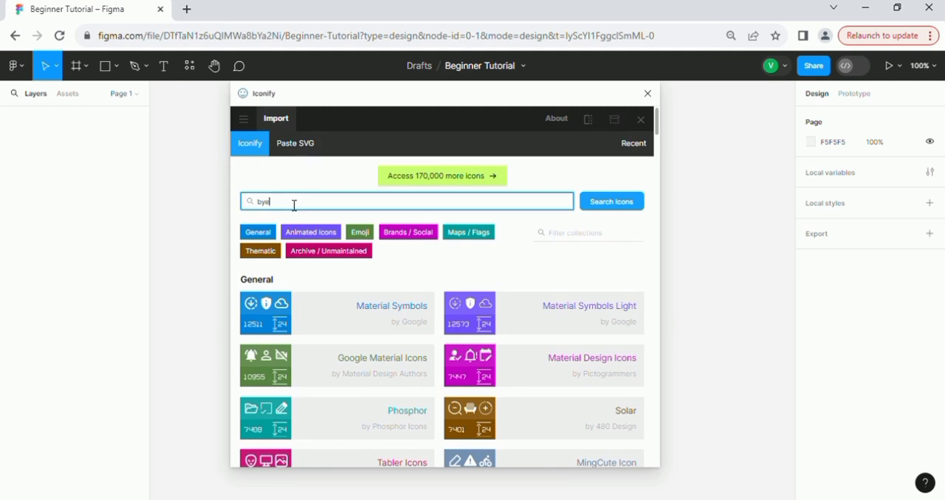
{"action": "key", "text": "BackSpace"}
{"action": "key", "text": "BackSpace"}
{"action": "key", "text": "BackSpace"}
{"action": "type", "text": "an"}
{"action": "key", "text": "Return"}
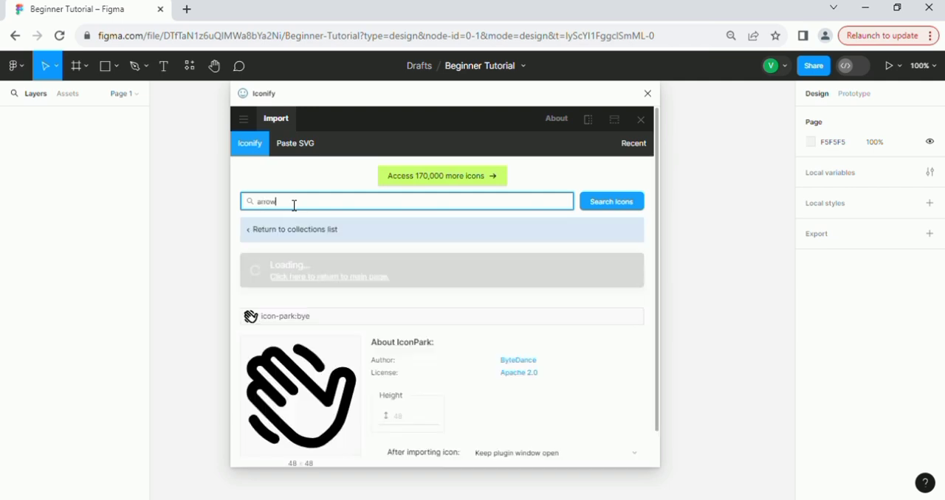
Place the solid cursor-shaped arrow icon on the canvas, close Iconify, and move the icon near the canvas centre.
{"action": "scroll", "coordinate": [353, 352], "scroll_direction": "down", "scroll_amount": 2}
{"action": "scroll", "coordinate": [353, 353], "scroll_direction": "down", "scroll_amount": 1}
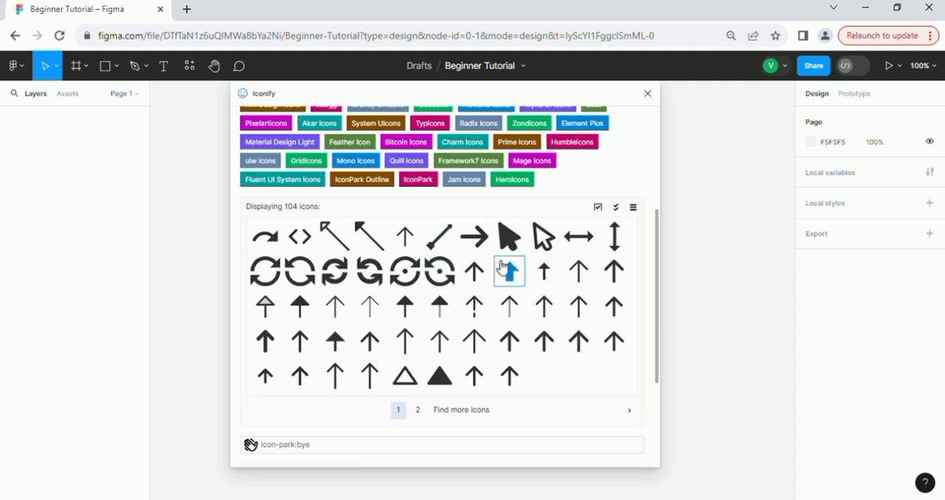
{"action": "left_click_drag", "start_coordinate": [517, 243], "coordinate": [715, 234]}
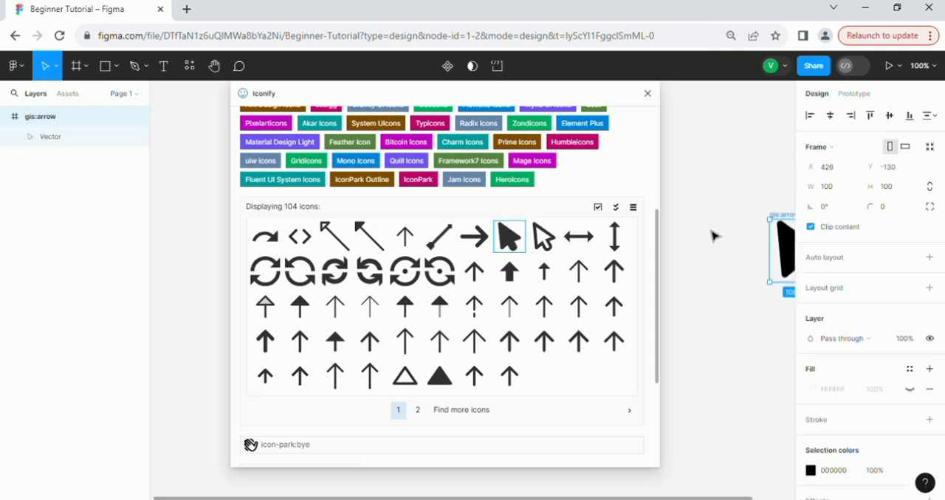
{"action": "left_click_drag", "start_coordinate": [783, 260], "coordinate": [732, 267]}
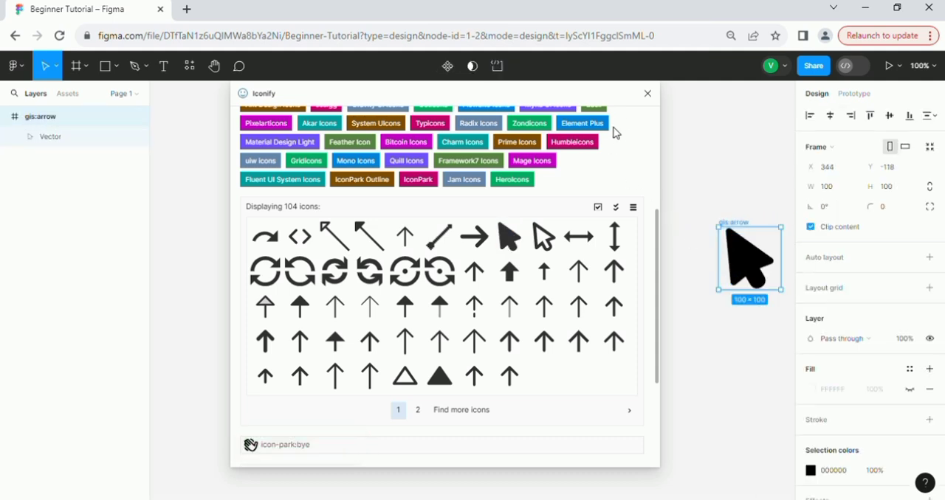
{"action": "left_click", "coordinate": [647, 94]}
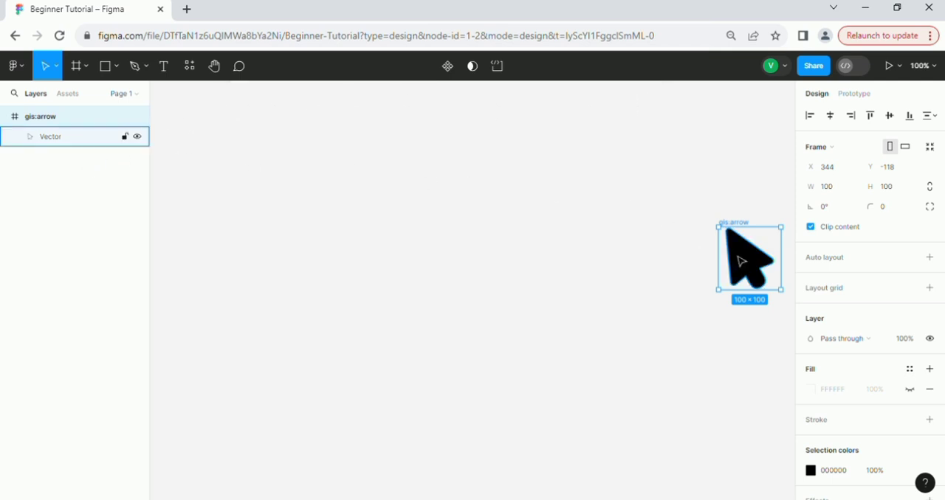
{"action": "left_click_drag", "start_coordinate": [731, 262], "coordinate": [410, 247]}
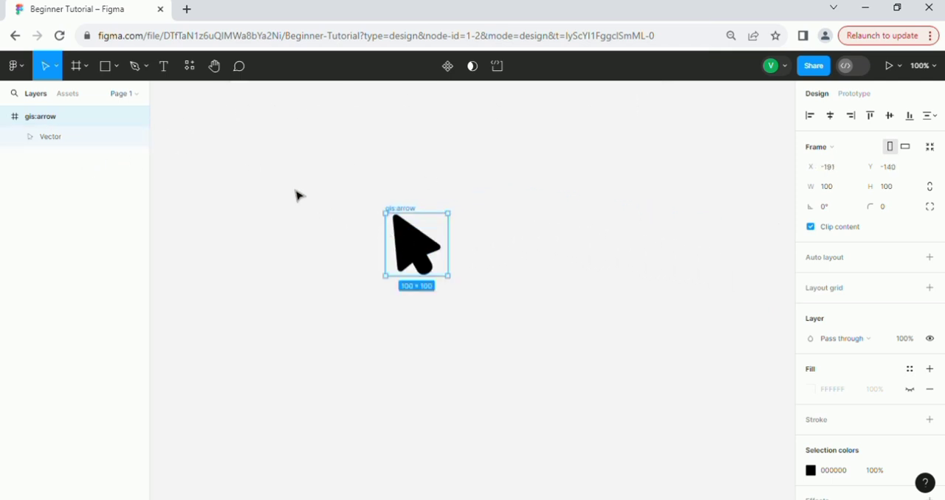
Draw a frame about 170 × 142 above and beside the arrow icon, in the canvas's empty area.
{"action": "left_click", "coordinate": [76, 68]}
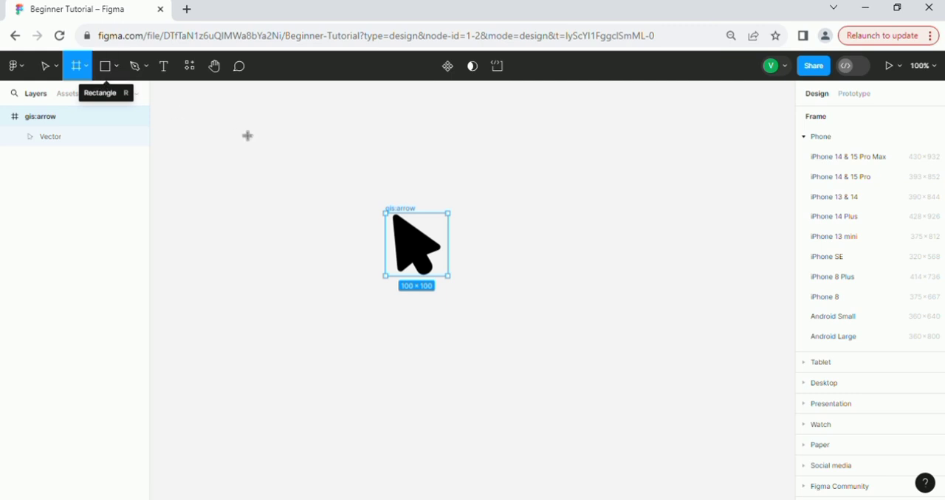
{"action": "left_click_drag", "start_coordinate": [201, 124], "coordinate": [308, 213]}
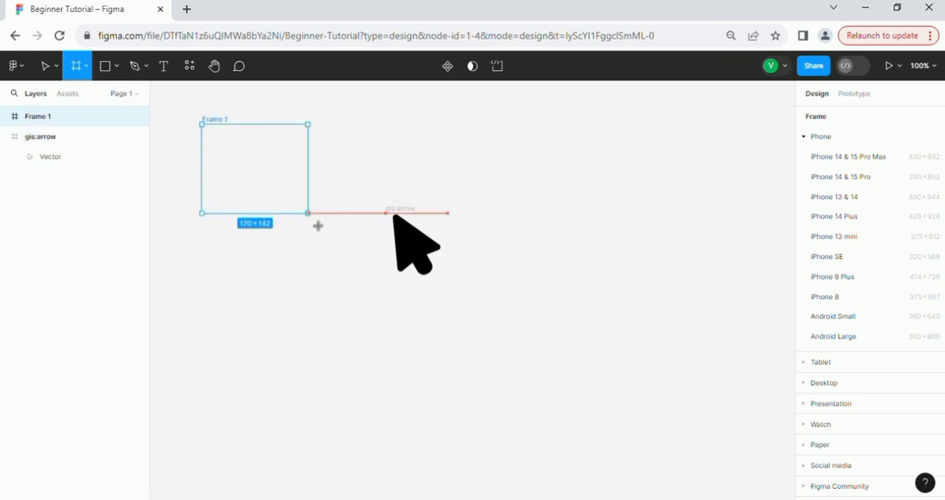
Replace the existing frame with a new one about 193 × 252, moved up into the deleted frame's place.
{"action": "left_click", "coordinate": [81, 73]}
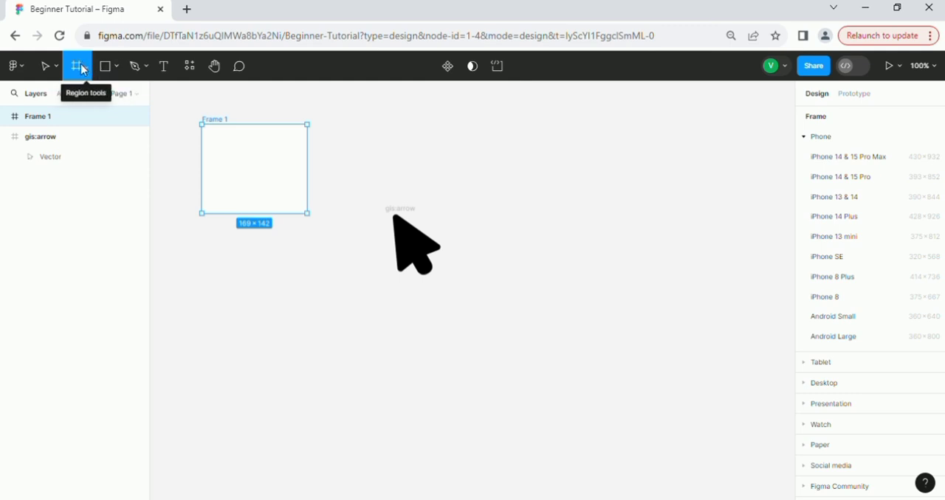
{"action": "left_click_drag", "start_coordinate": [212, 244], "coordinate": [334, 405]}
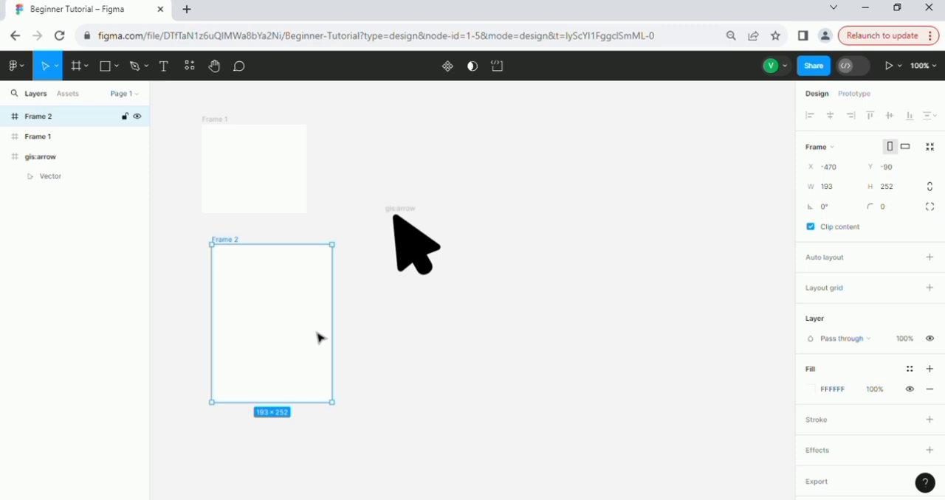
{"action": "left_click", "coordinate": [270, 178]}
{"action": "key", "text": "Delete"}
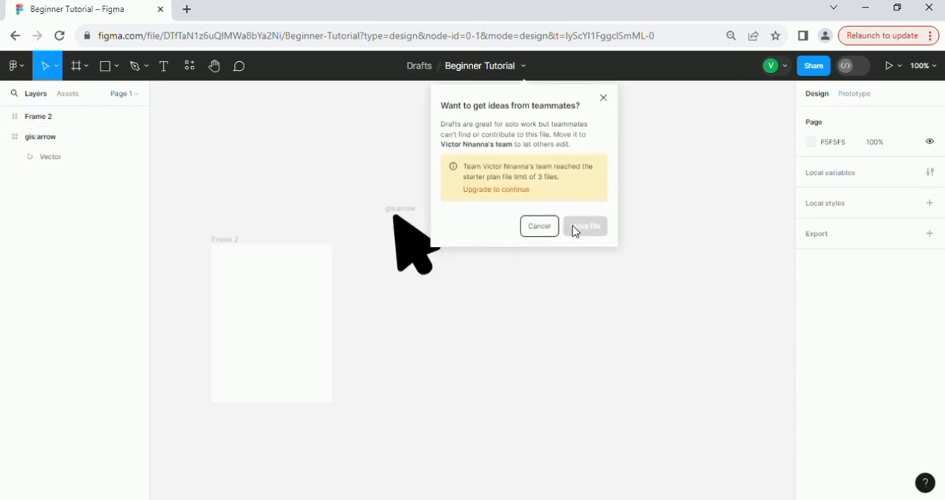
{"action": "left_click", "coordinate": [546, 227]}
{"action": "left_click_drag", "start_coordinate": [310, 303], "coordinate": [289, 203]}
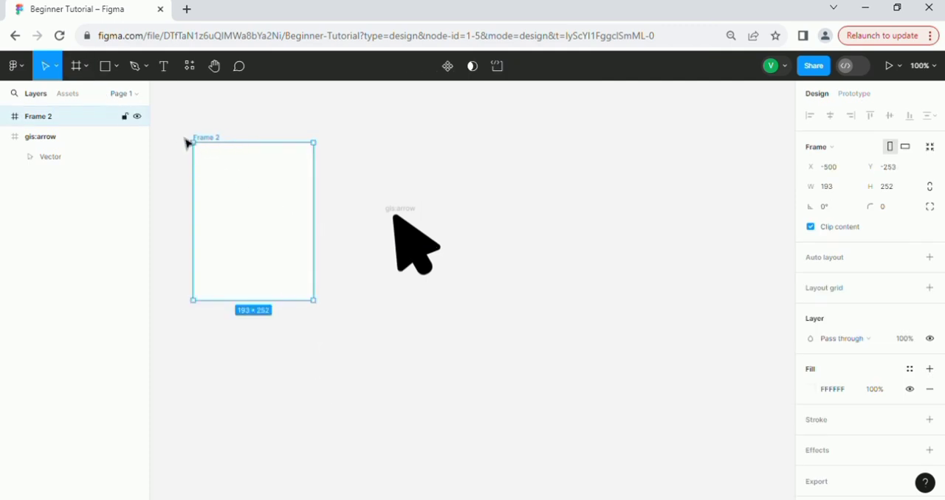
Add an Android Small preset frame and an iPhone 14 & 15 Pro Max preset frame, and clear the selection.
{"action": "left_click", "coordinate": [77, 71]}
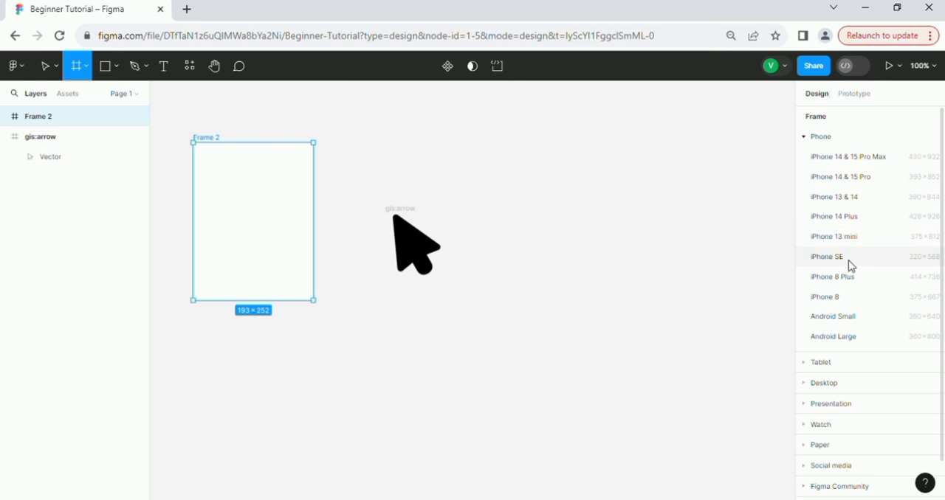
{"action": "left_click", "coordinate": [848, 326]}
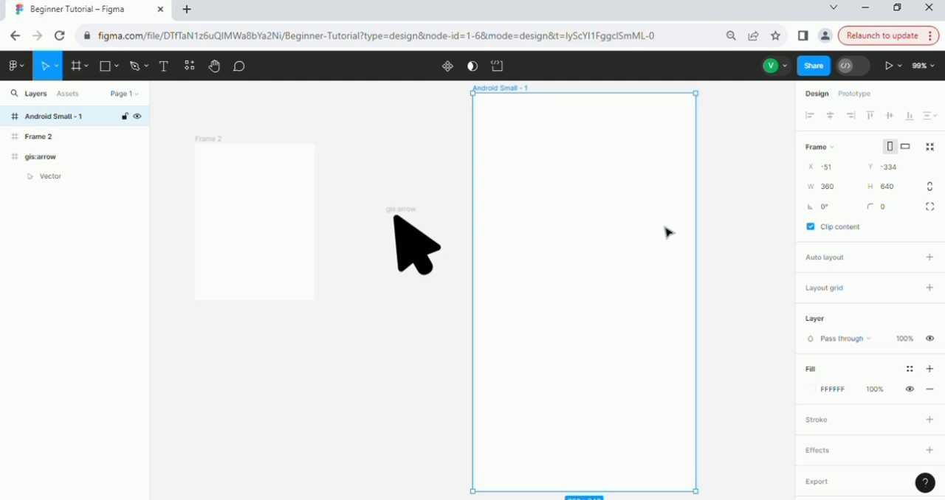
{"action": "left_click", "coordinate": [81, 68]}
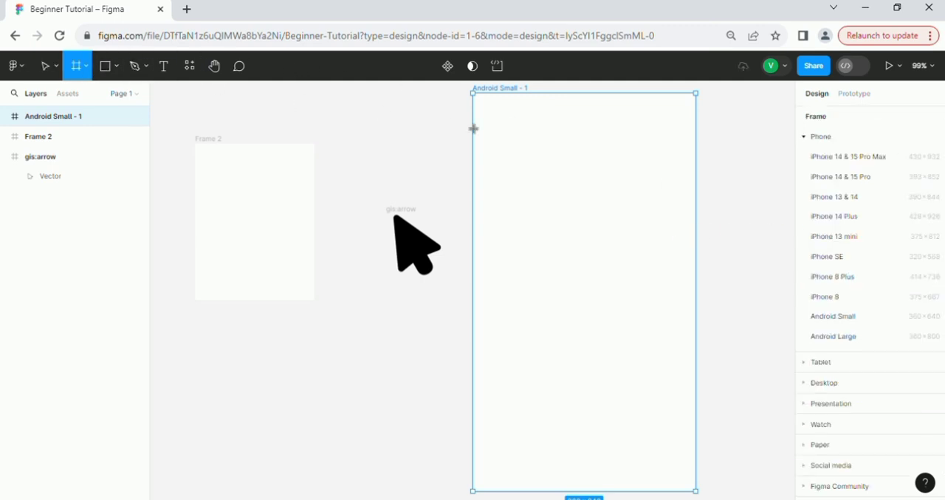
{"action": "left_click", "coordinate": [811, 167]}
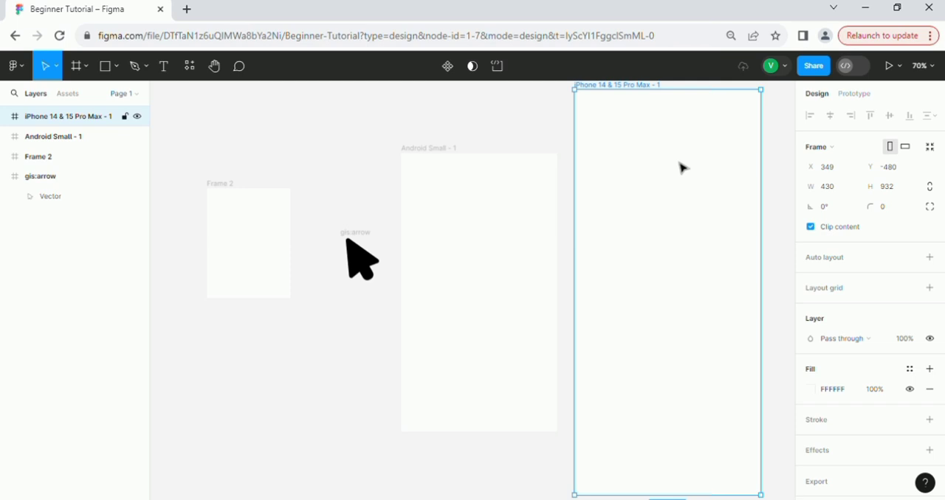
{"action": "left_click", "coordinate": [298, 137]}
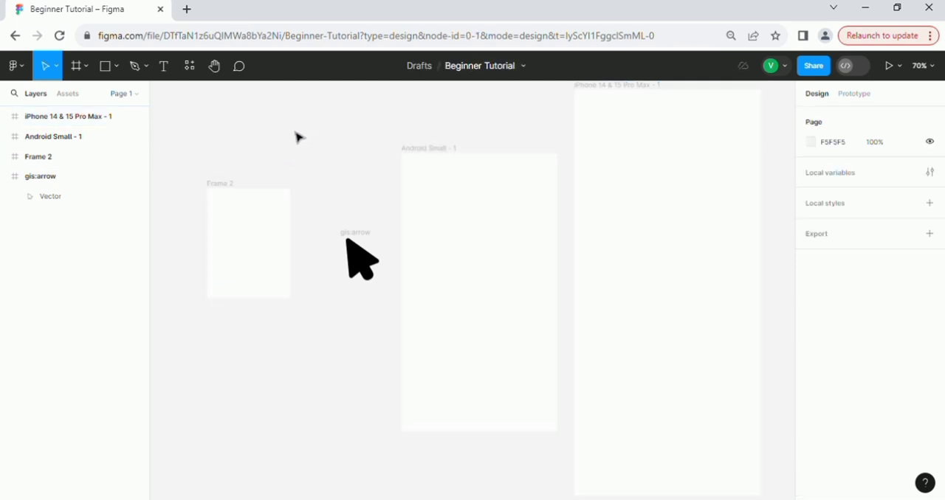
{"action": "left_click", "coordinate": [105, 66]}
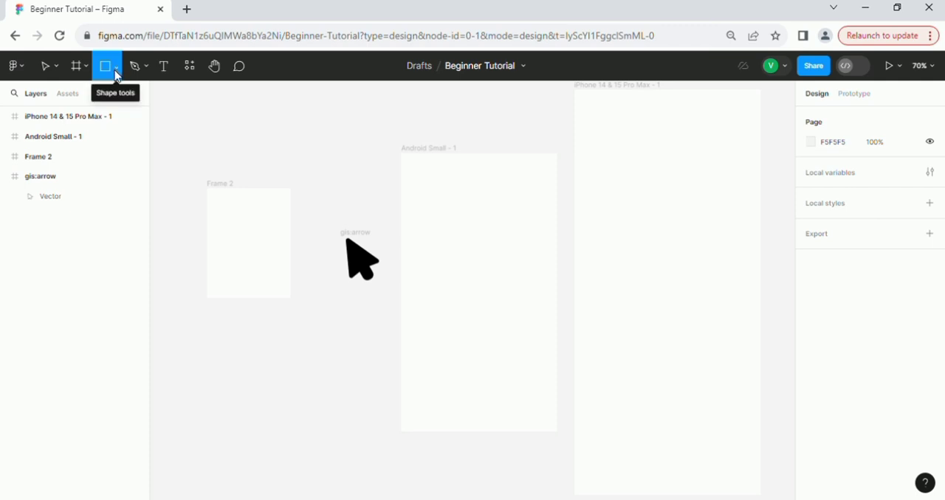
{"action": "left_click", "coordinate": [116, 71]}
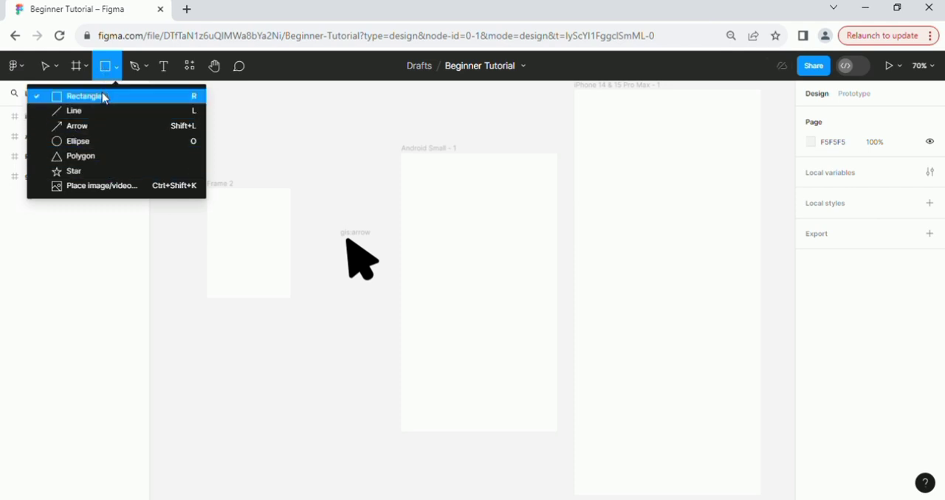
{"action": "left_click", "coordinate": [235, 103]}
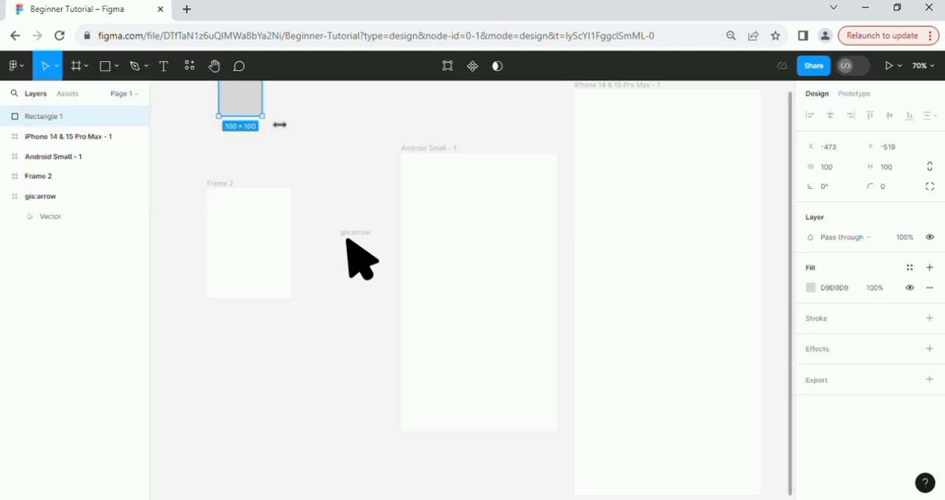
{"action": "left_click_drag", "start_coordinate": [260, 114], "coordinate": [256, 130]}
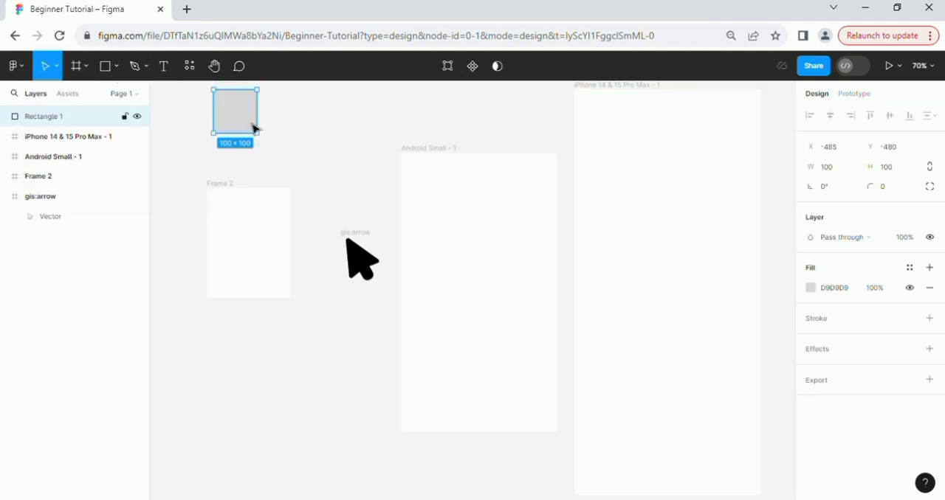
{"action": "key", "text": "Delete"}
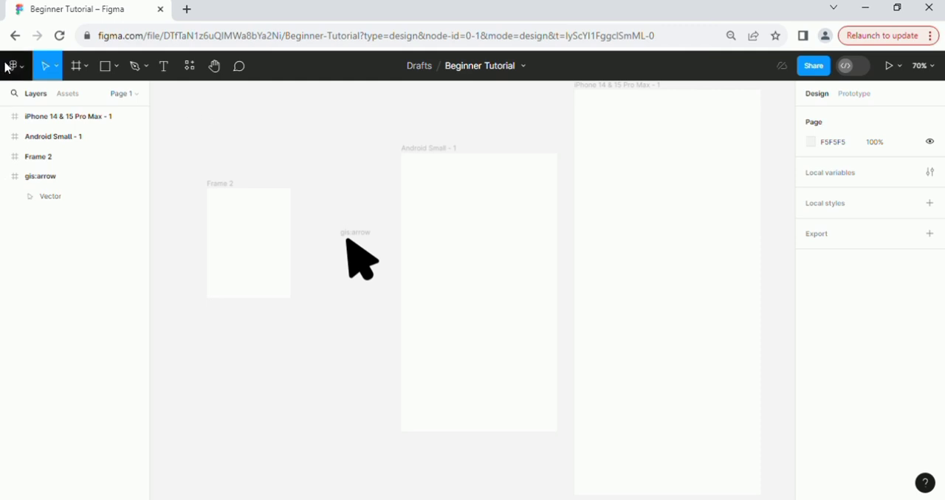
Draw a rectangle about 230 × 131 above the small frame and a nearly horizontal line about 215 long beside it.
{"action": "left_click", "coordinate": [105, 68]}
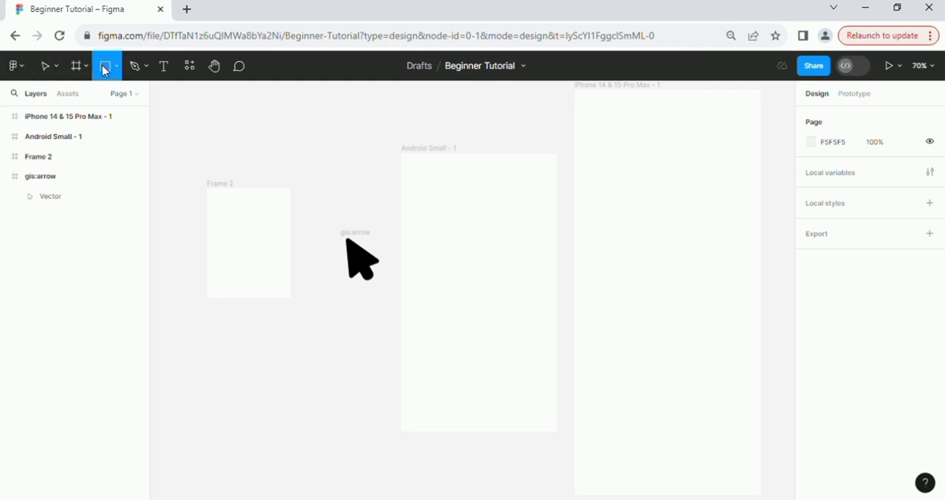
{"action": "mouse_move", "coordinate": [213, 103]}
{"action": "left_mouse_down"}
{"action": "mouse_move", "coordinate": [229, 133]}
{"action": "mouse_move", "coordinate": [280, 145]}
{"action": "mouse_move", "coordinate": [360, 139]}
{"action": "mouse_move", "coordinate": [291, 160]}
{"action": "mouse_move", "coordinate": [257, 145]}
{"action": "mouse_move", "coordinate": [273, 174]}
{"action": "mouse_move", "coordinate": [272, 160]}
{"action": "mouse_move", "coordinate": [331, 169]}
{"action": "mouse_move", "coordinate": [322, 169]}
{"action": "left_mouse_up"}
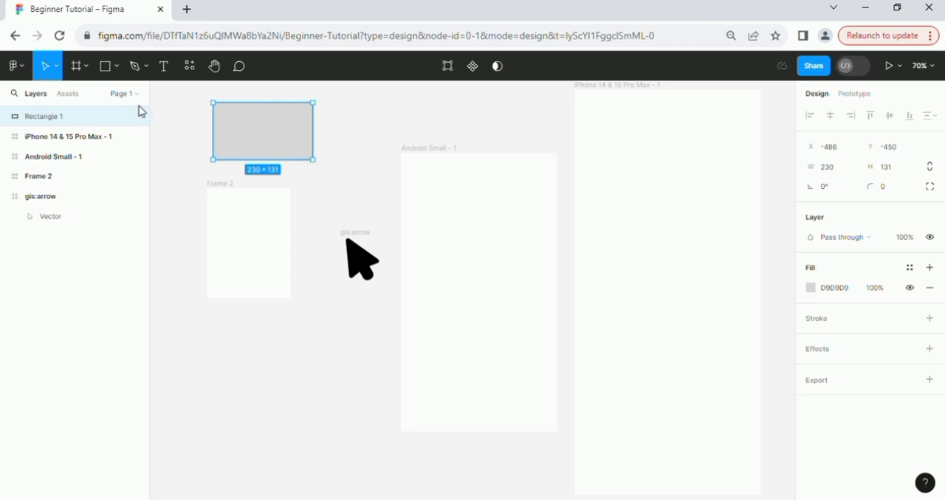
{"action": "left_click", "coordinate": [116, 66]}
{"action": "left_click", "coordinate": [101, 110]}
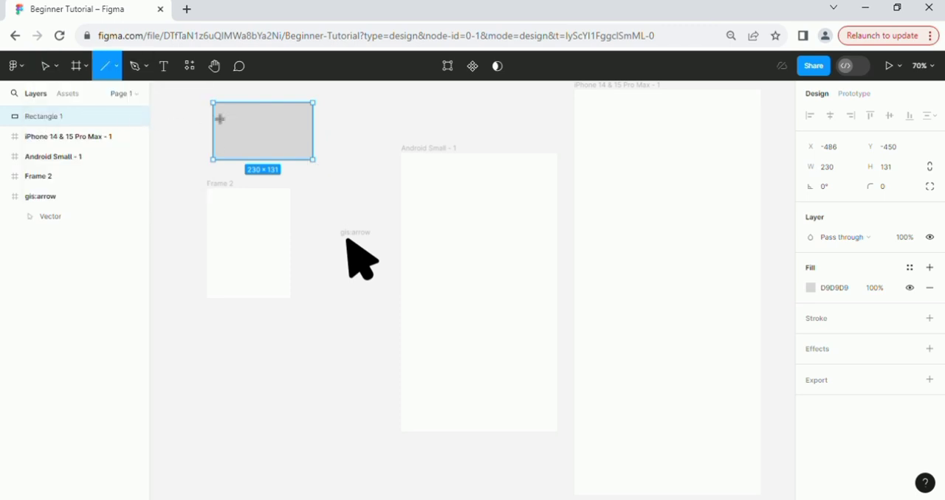
{"action": "left_click_drag", "start_coordinate": [323, 116], "coordinate": [418, 111]}
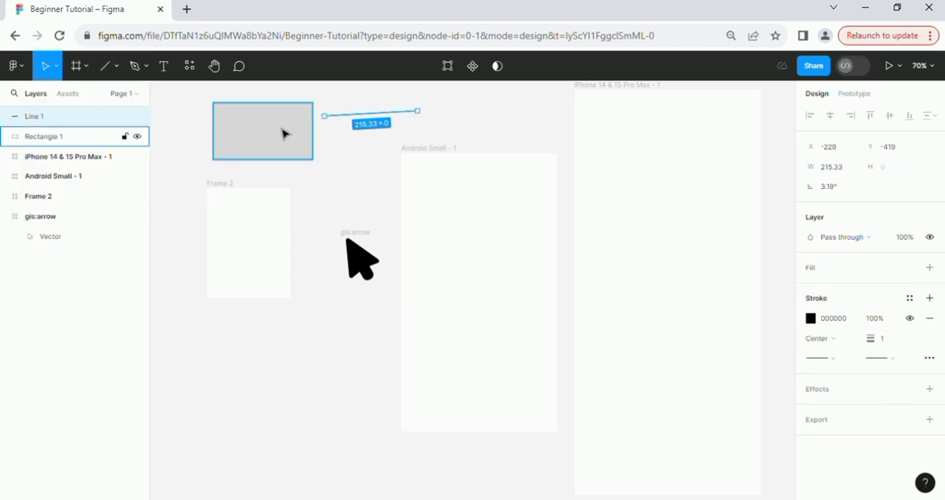
Draw an upward-slanting arrow about 157 long beneath the line and an ellipse about 133 × 63 above the Android Small frame.
{"action": "left_click", "coordinate": [116, 66]}
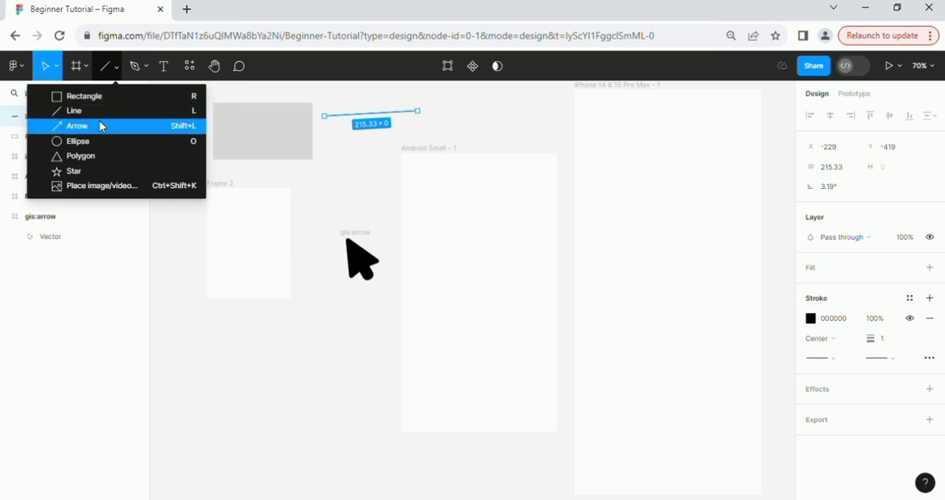
{"action": "left_click", "coordinate": [101, 124]}
{"action": "left_click_drag", "start_coordinate": [330, 154], "coordinate": [397, 131]}
{"action": "left_click", "coordinate": [117, 68]}
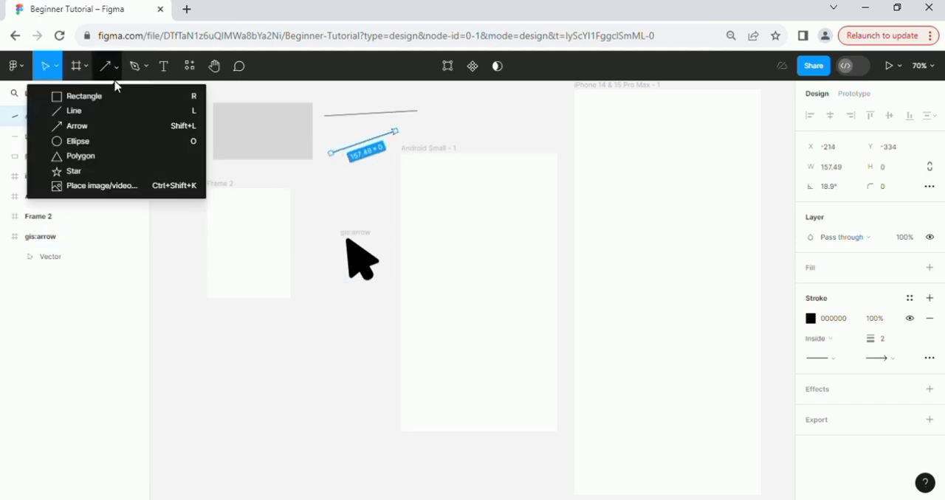
{"action": "left_click", "coordinate": [104, 142]}
{"action": "mouse_move", "coordinate": [348, 189]}
{"action": "left_mouse_down"}
{"action": "mouse_move", "coordinate": [352, 222]}
{"action": "mouse_move", "coordinate": [400, 224]}
{"action": "mouse_move", "coordinate": [313, 214]}
{"action": "mouse_move", "coordinate": [332, 194]}
{"action": "mouse_move", "coordinate": [332, 226]}
{"action": "mouse_move", "coordinate": [458, 126]}
{"action": "mouse_move", "coordinate": [506, 130]}
{"action": "mouse_move", "coordinate": [508, 145]}
{"action": "mouse_move", "coordinate": [489, 153]}
{"action": "left_mouse_up"}
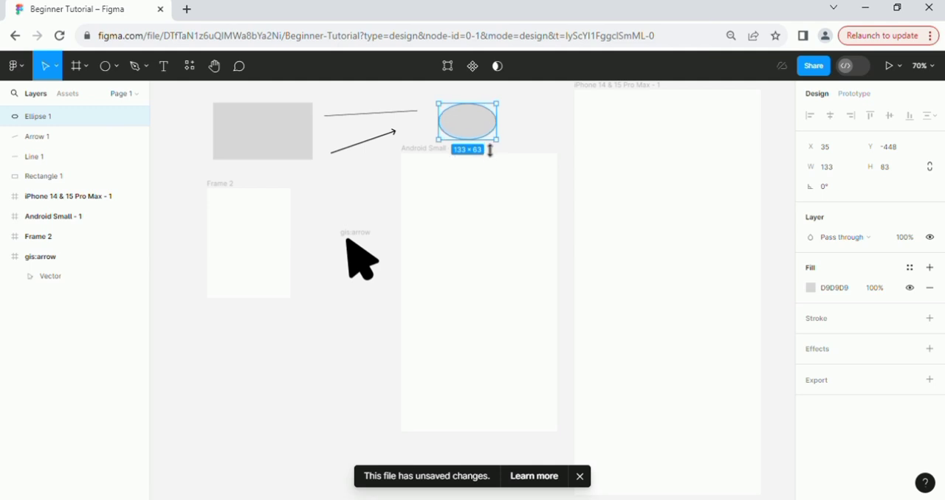
Draw a triangle polygon about 172 × 154 beside the rectangle and a star about 101 × 154 beside the triangle.
{"action": "left_click", "coordinate": [116, 73]}
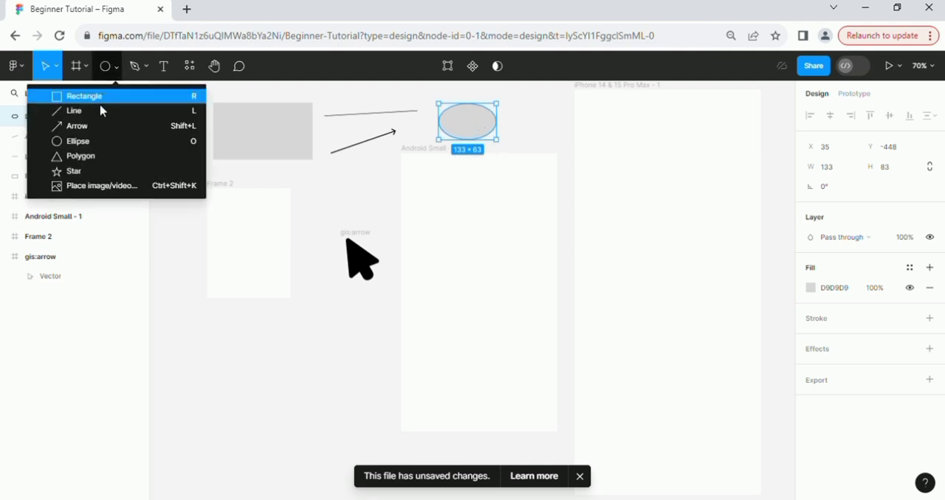
{"action": "left_click", "coordinate": [89, 156]}
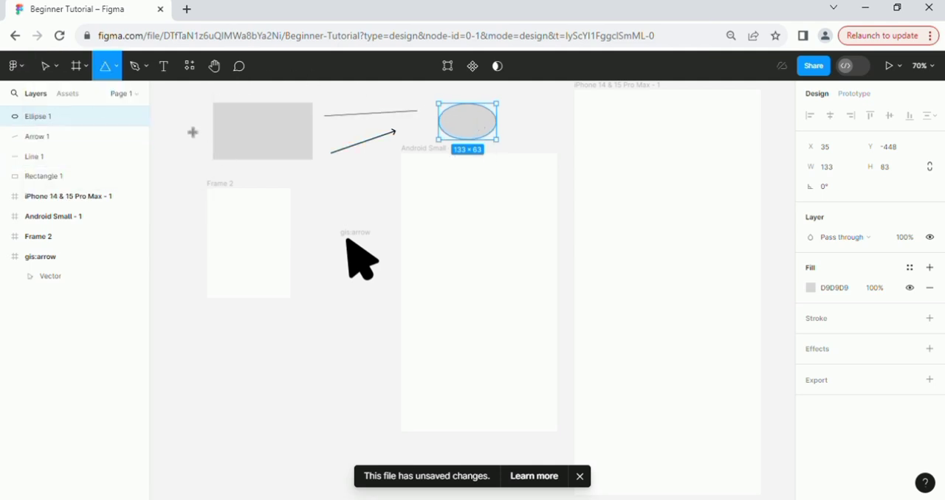
{"action": "left_click_drag", "start_coordinate": [184, 120], "coordinate": [239, 188]}
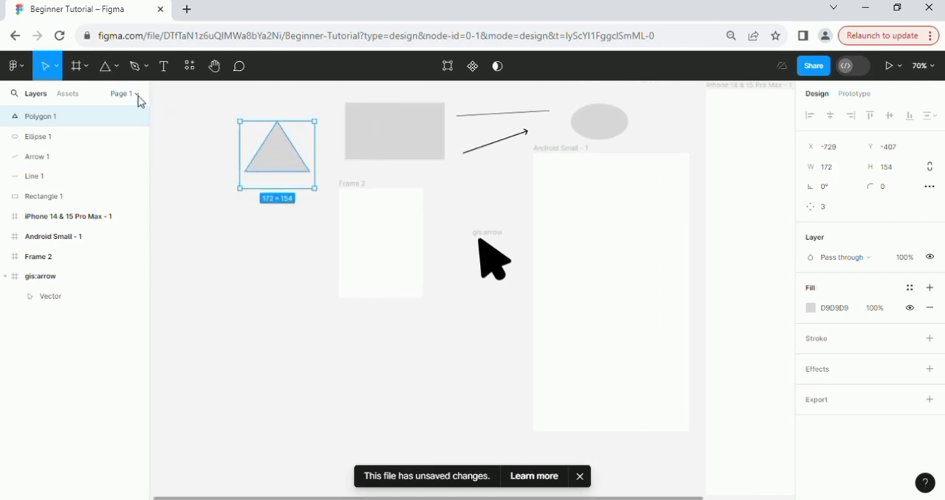
{"action": "left_click", "coordinate": [114, 68]}
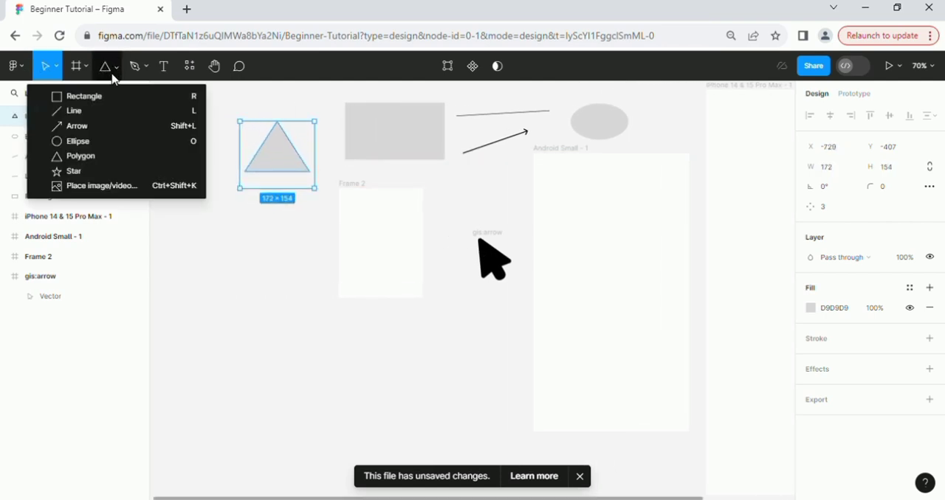
{"action": "left_click", "coordinate": [89, 174]}
{"action": "left_click_drag", "start_coordinate": [165, 121], "coordinate": [219, 198]}
Dismiss the unsaved changes notice and paste the image-removebg-preview (1) picture into the empty area below the shapes.
{"action": "left_click", "coordinate": [113, 66]}
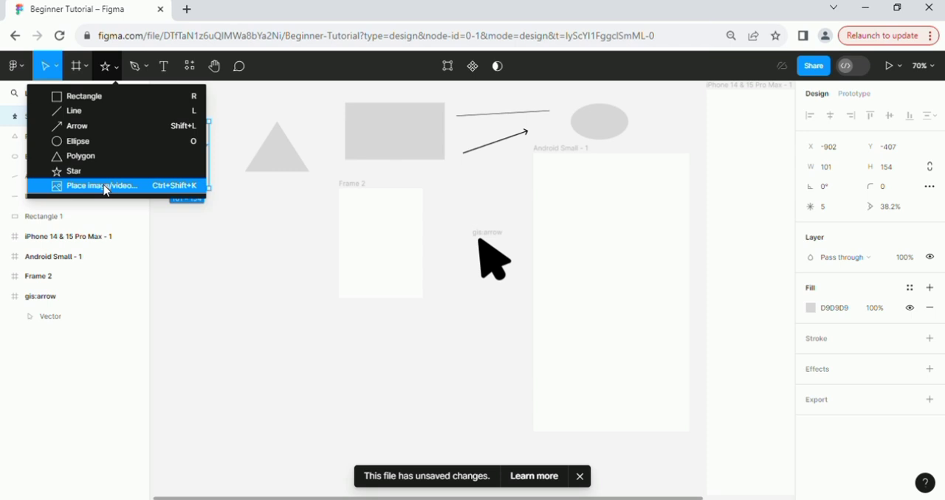
{"action": "left_click", "coordinate": [585, 478]}
{"action": "left_click", "coordinate": [116, 69]}
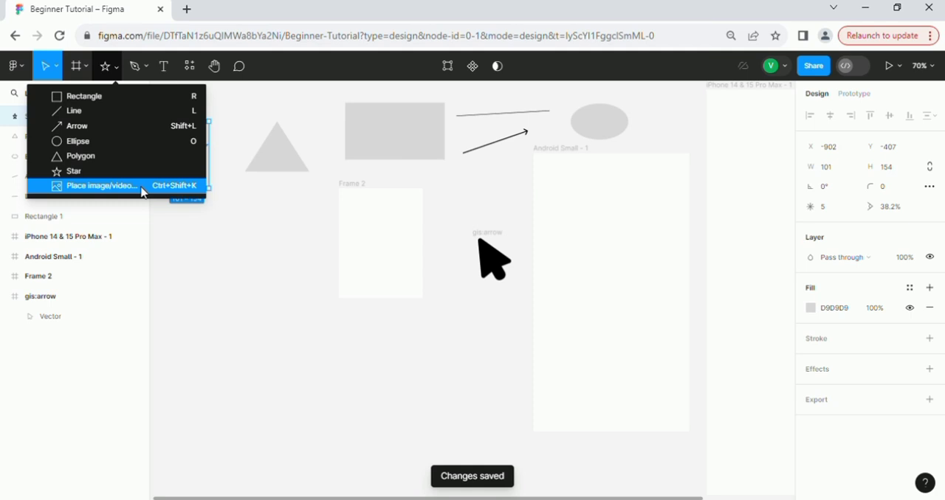
{"action": "left_click", "coordinate": [410, 499]}
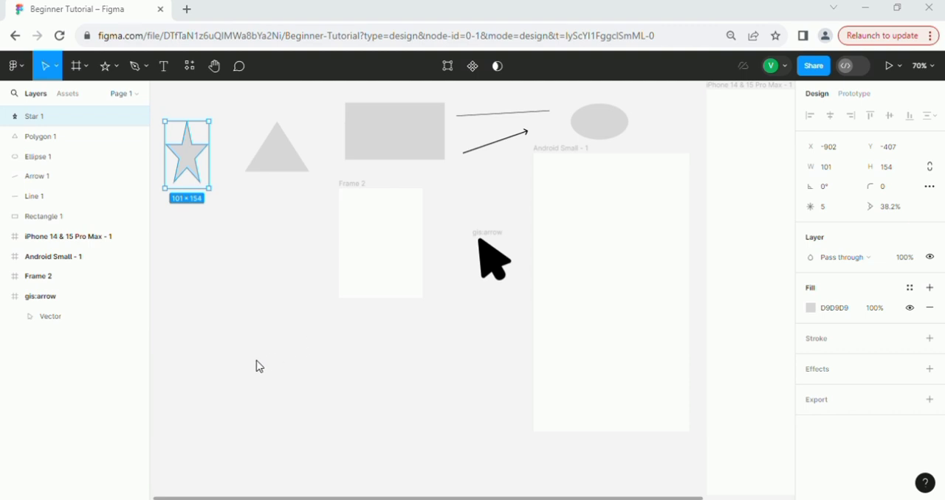
{"action": "key", "text": "ctrl+v"}
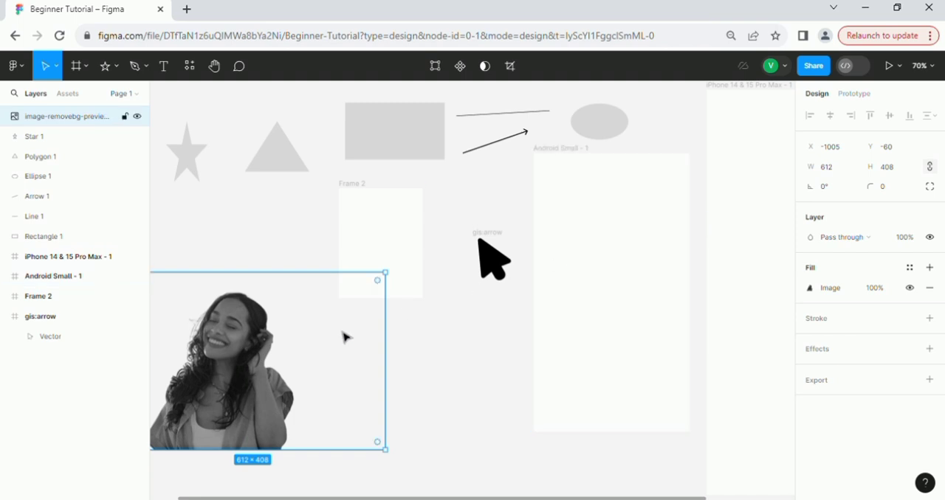
{"action": "left_click", "coordinate": [87, 67]}
{"action": "left_click", "coordinate": [115, 67]}
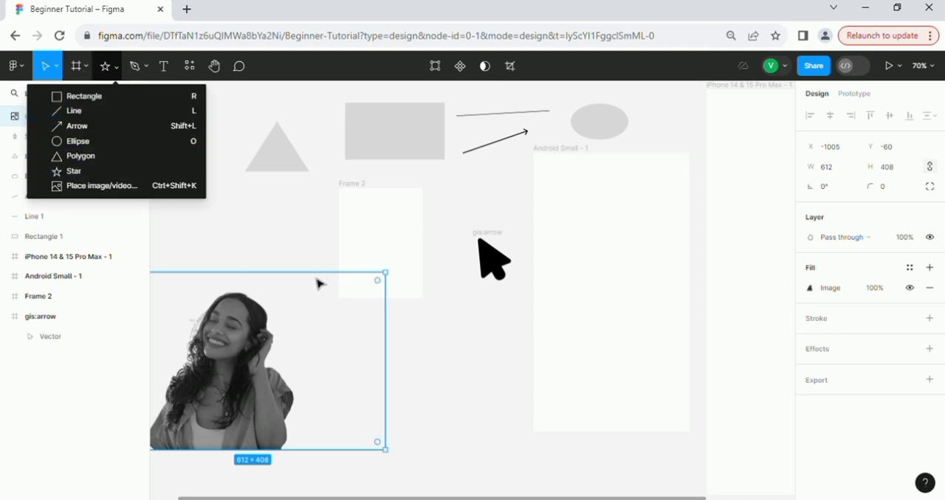
{"action": "left_click", "coordinate": [313, 246]}
Move the pasted picture fully into view below the star and triangle, and narrow it to about 539 wide.
{"action": "left_click_drag", "start_coordinate": [270, 341], "coordinate": [326, 353]}
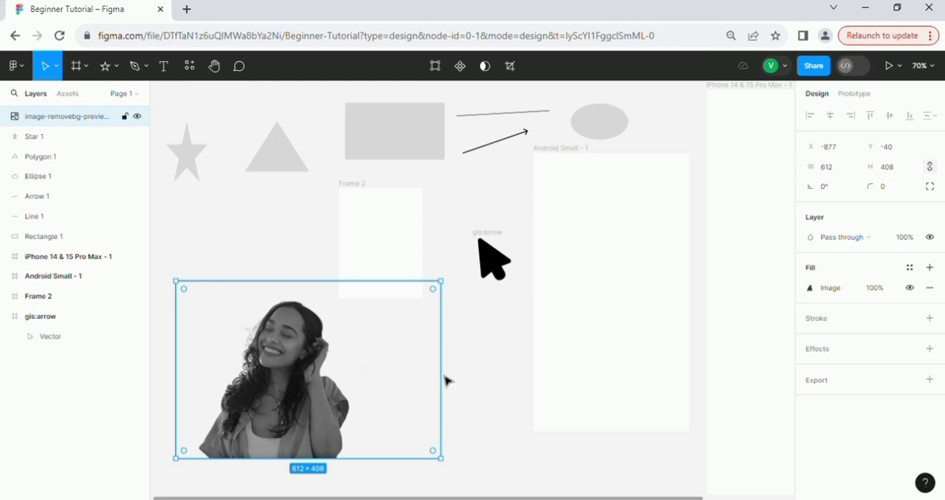
{"action": "left_click_drag", "start_coordinate": [447, 381], "coordinate": [383, 379]}
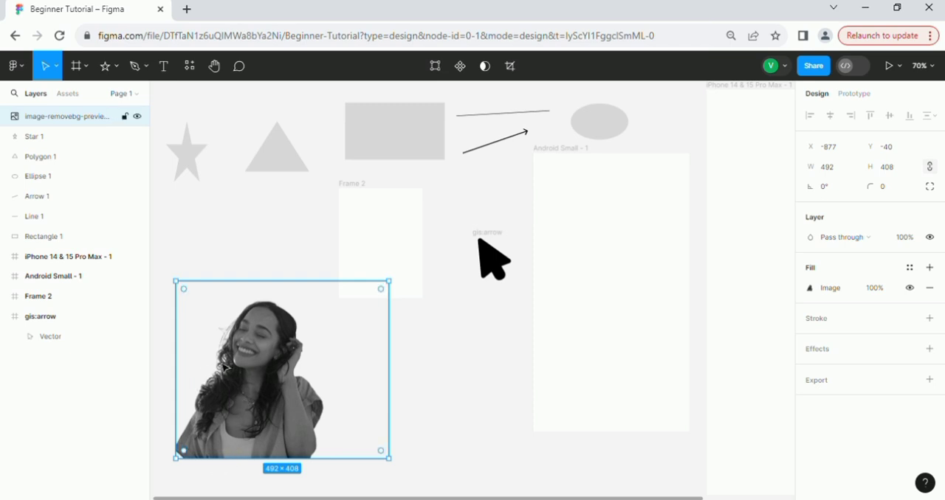
{"action": "left_click_drag", "start_coordinate": [398, 386], "coordinate": [417, 388]}
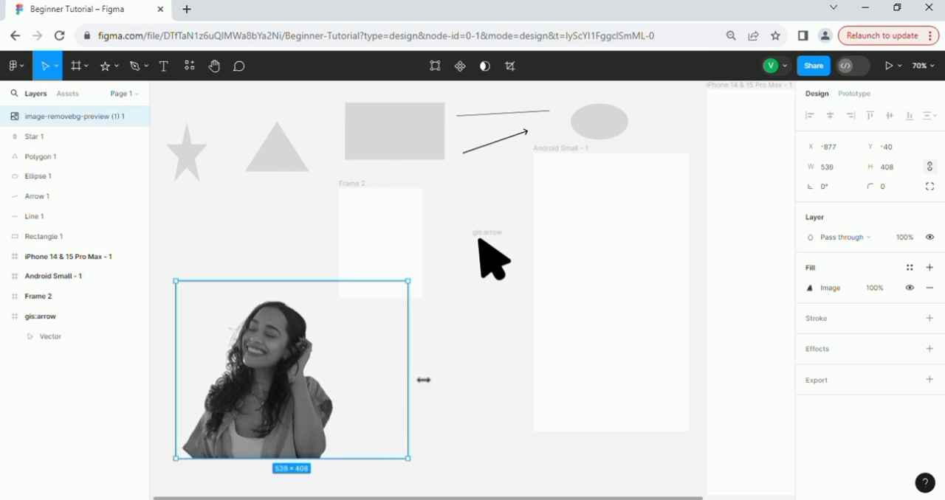
{"action": "left_click", "coordinate": [432, 380]}
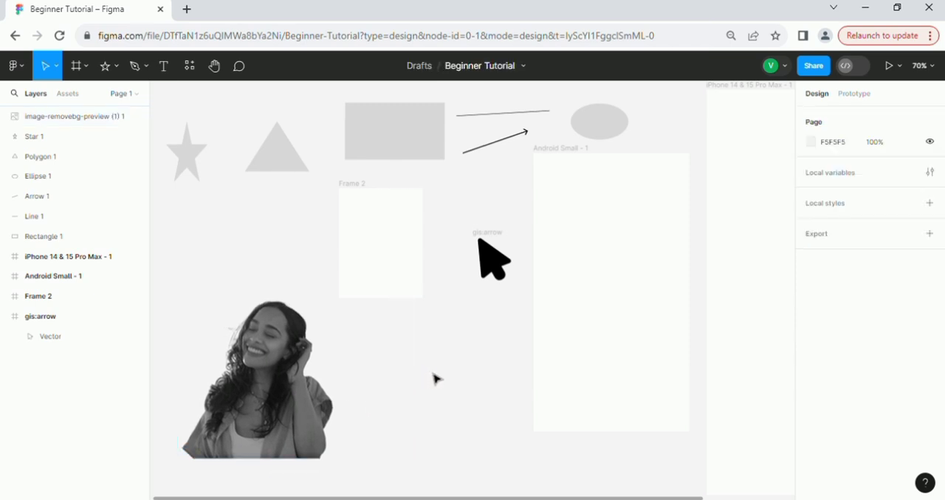
Draw an angular freeform path about 147 × 63.5 inside the grey rectangle with the Pen tool and finish editing it.
{"action": "left_click", "coordinate": [114, 65]}
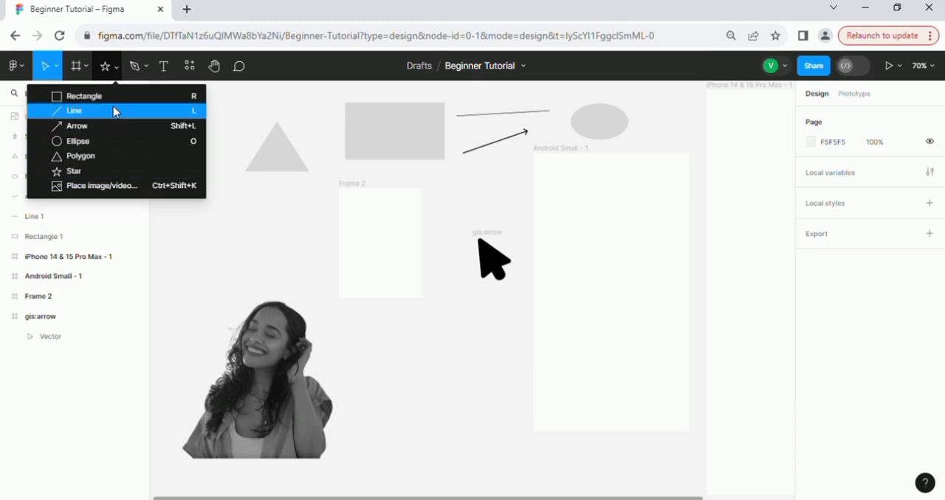
{"action": "left_click", "coordinate": [148, 71]}
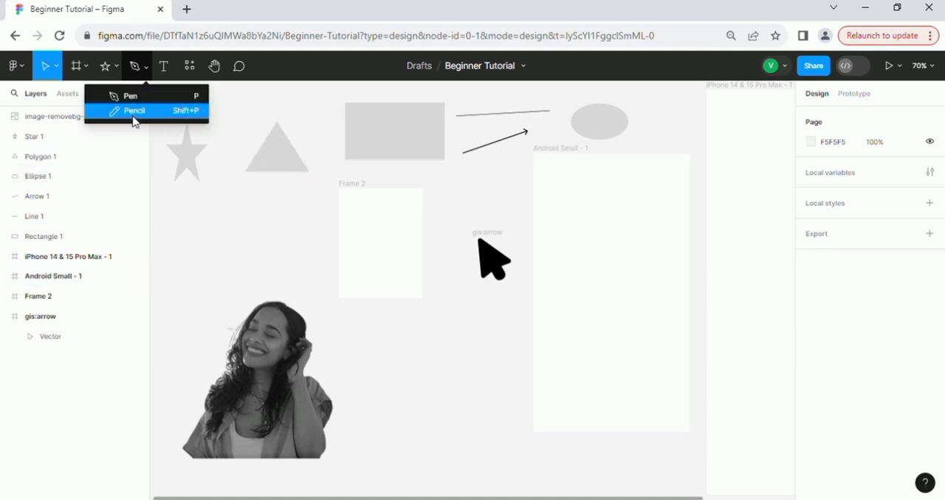
{"action": "left_click", "coordinate": [153, 97]}
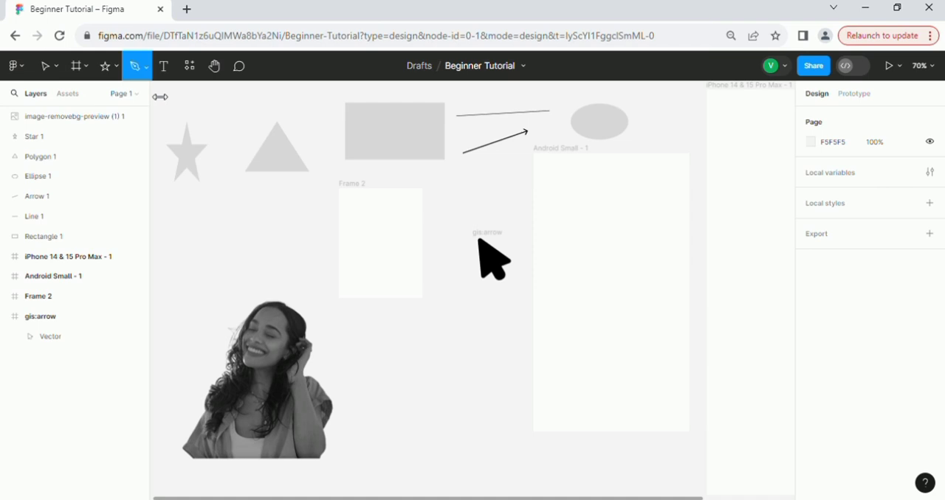
{"action": "left_click", "coordinate": [381, 135]}
{"action": "key", "text": "ctrl+z"}
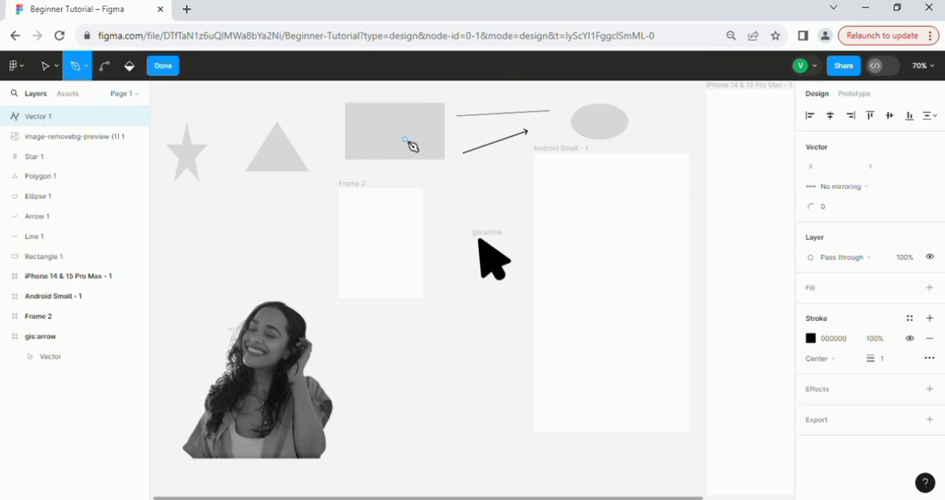
{"action": "left_click", "coordinate": [407, 133]}
{"action": "left_click", "coordinate": [391, 133]}
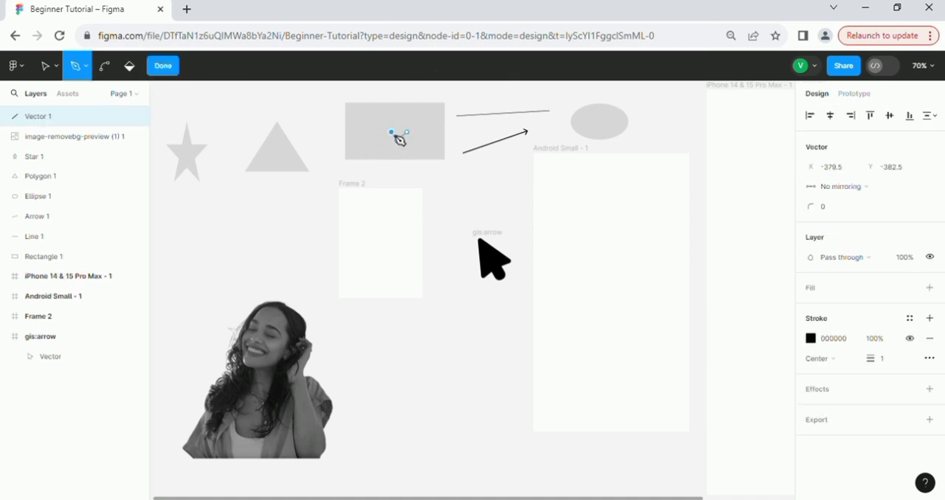
{"action": "left_click", "coordinate": [390, 140]}
{"action": "left_click", "coordinate": [381, 132]}
{"action": "left_click", "coordinate": [396, 121]}
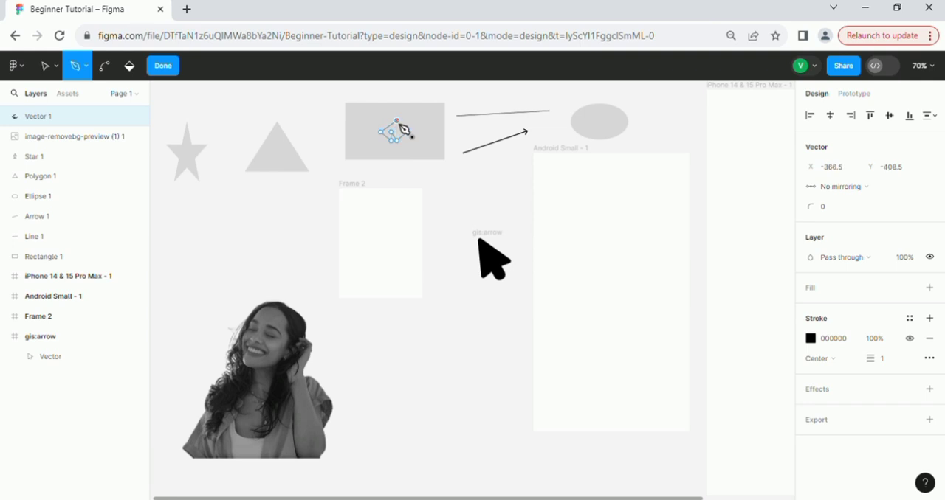
{"action": "left_click", "coordinate": [407, 125]}
{"action": "left_click", "coordinate": [407, 133]}
{"action": "left_click", "coordinate": [412, 141]}
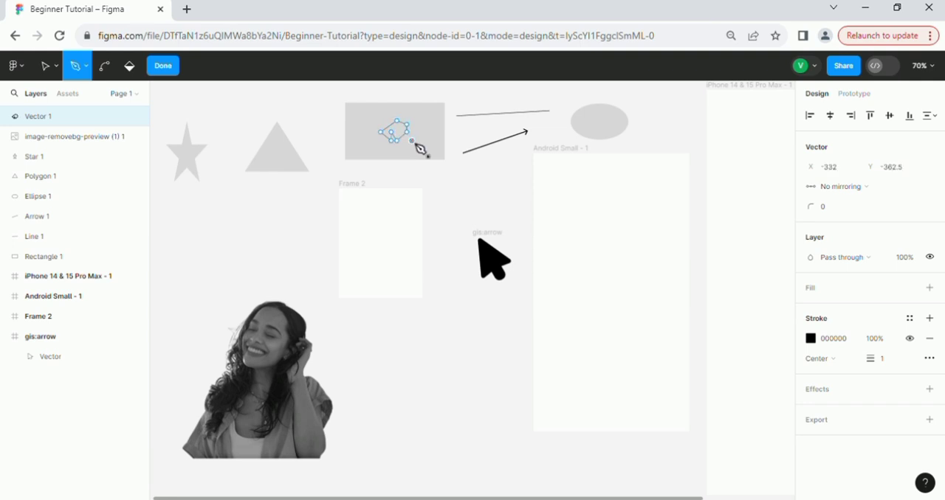
{"action": "left_click", "coordinate": [419, 129]}
{"action": "left_click", "coordinate": [407, 125]}
{"action": "left_click", "coordinate": [400, 143]}
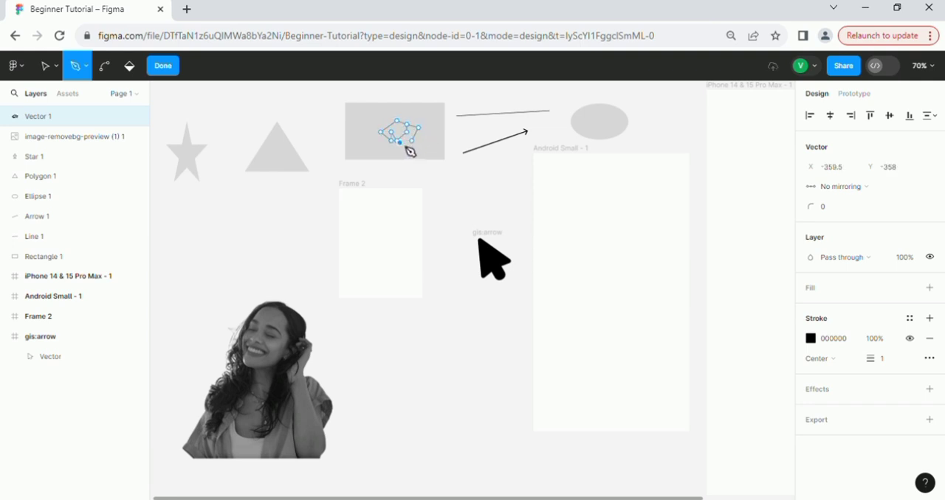
{"action": "left_click", "coordinate": [406, 143]}
{"action": "left_click", "coordinate": [420, 139]}
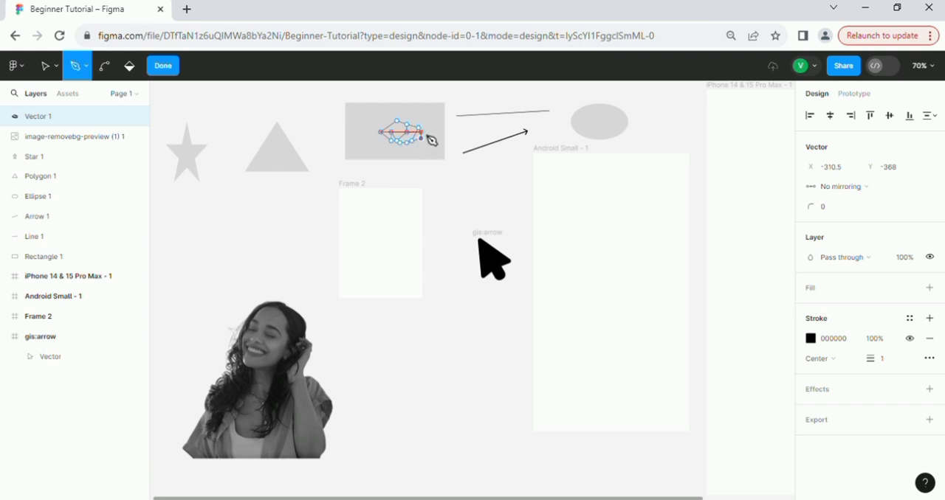
{"action": "left_click", "coordinate": [420, 128]}
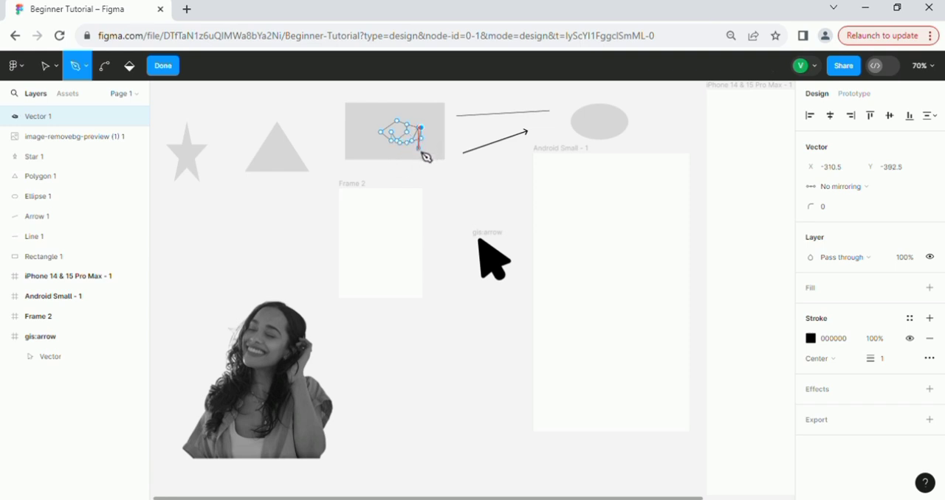
{"action": "left_click", "coordinate": [418, 148]}
{"action": "left_click", "coordinate": [412, 149]}
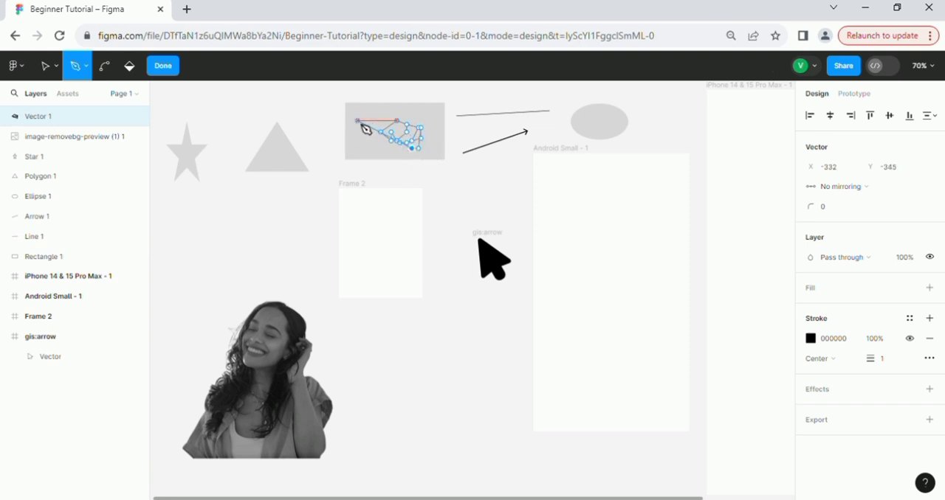
{"action": "left_click", "coordinate": [357, 121]}
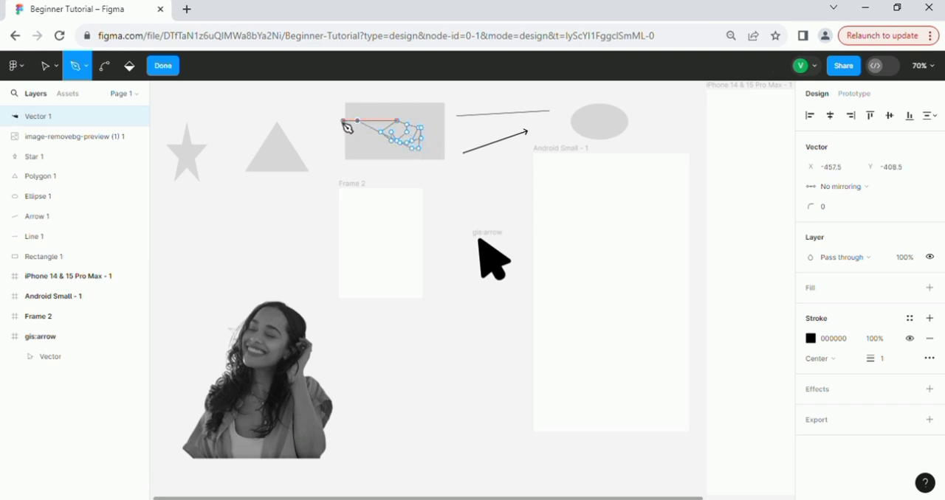
{"action": "left_click", "coordinate": [171, 71]}
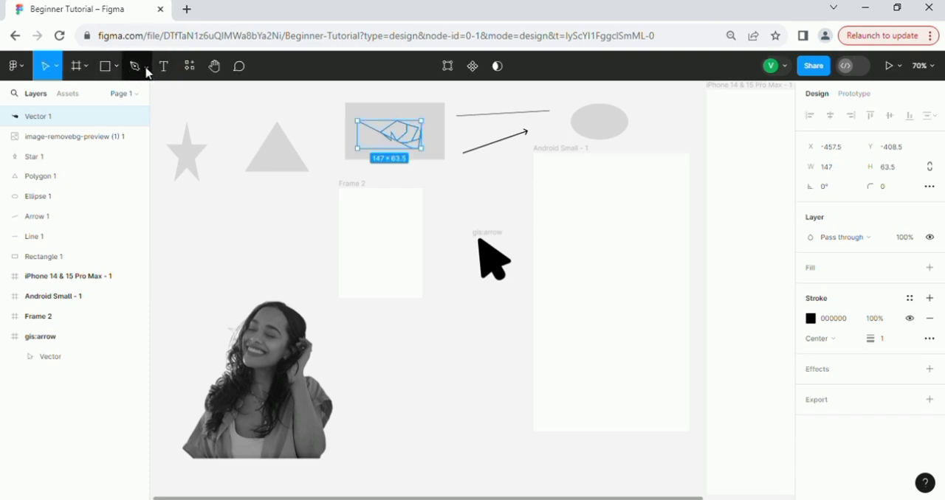
Sketch a pointed head with two face curves, a neck and rounded shoulders in the Android Small frame with the Pencil tool.
{"action": "left_click", "coordinate": [146, 71]}
{"action": "left_click", "coordinate": [140, 110]}
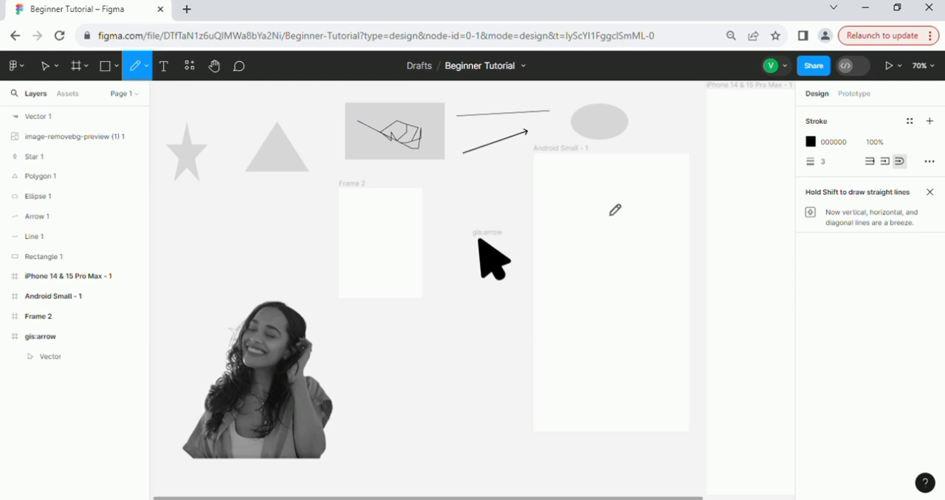
{"action": "mouse_move", "coordinate": [581, 259]}
{"action": "left_mouse_down"}
{"action": "mouse_move", "coordinate": [589, 219]}
{"action": "mouse_move", "coordinate": [626, 227]}
{"action": "mouse_move", "coordinate": [647, 267]}
{"action": "mouse_move", "coordinate": [612, 270]}
{"action": "mouse_move", "coordinate": [583, 292]}
{"action": "mouse_move", "coordinate": [586, 268]}
{"action": "left_mouse_up"}
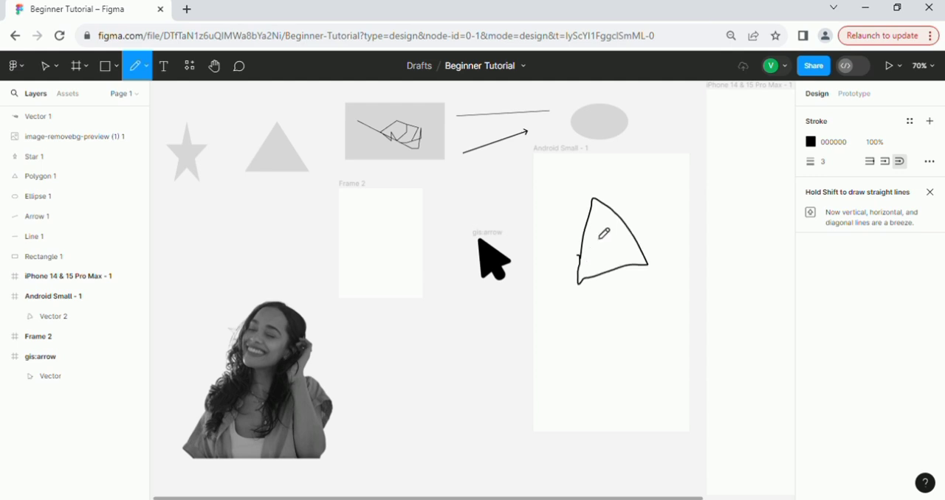
{"action": "mouse_move", "coordinate": [582, 236]}
{"action": "left_mouse_down"}
{"action": "mouse_move", "coordinate": [599, 234]}
{"action": "mouse_move", "coordinate": [583, 241]}
{"action": "mouse_move", "coordinate": [591, 265]}
{"action": "mouse_move", "coordinate": [605, 266]}
{"action": "mouse_move", "coordinate": [586, 281]}
{"action": "mouse_move", "coordinate": [615, 290]}
{"action": "mouse_move", "coordinate": [628, 278]}
{"action": "mouse_move", "coordinate": [598, 299]}
{"action": "mouse_move", "coordinate": [589, 319]}
{"action": "left_mouse_up"}
{"action": "mouse_move", "coordinate": [636, 290]}
{"action": "left_mouse_down"}
{"action": "mouse_move", "coordinate": [650, 295]}
{"action": "mouse_move", "coordinate": [659, 325]}
{"action": "left_mouse_up"}
{"action": "left_click_drag", "start_coordinate": [641, 290], "coordinate": [639, 288]}
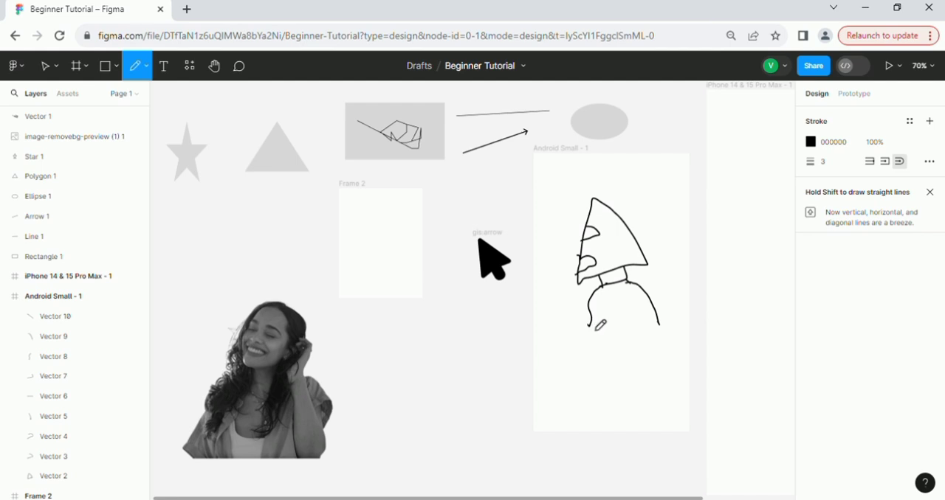
Sketch the figure's body sides, two short arms and rounded hands below the shoulders with the Pencil tool.
{"action": "mouse_move", "coordinate": [591, 325]}
{"action": "left_mouse_down"}
{"action": "mouse_move", "coordinate": [558, 325]}
{"action": "mouse_move", "coordinate": [572, 334]}
{"action": "mouse_move", "coordinate": [558, 337]}
{"action": "mouse_move", "coordinate": [591, 365]}
{"action": "mouse_move", "coordinate": [593, 431]}
{"action": "mouse_move", "coordinate": [615, 419]}
{"action": "left_mouse_up"}
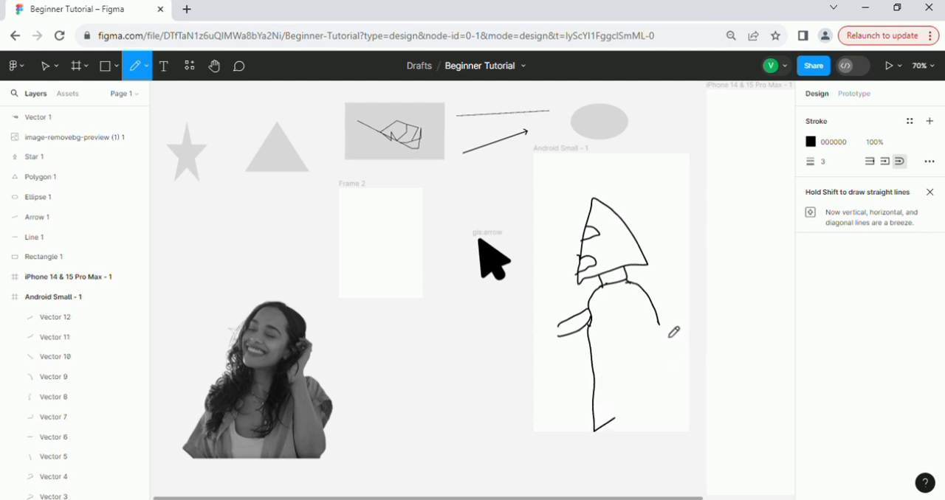
{"action": "left_click_drag", "start_coordinate": [662, 324], "coordinate": [664, 360]}
{"action": "left_click_drag", "start_coordinate": [676, 397], "coordinate": [675, 428]}
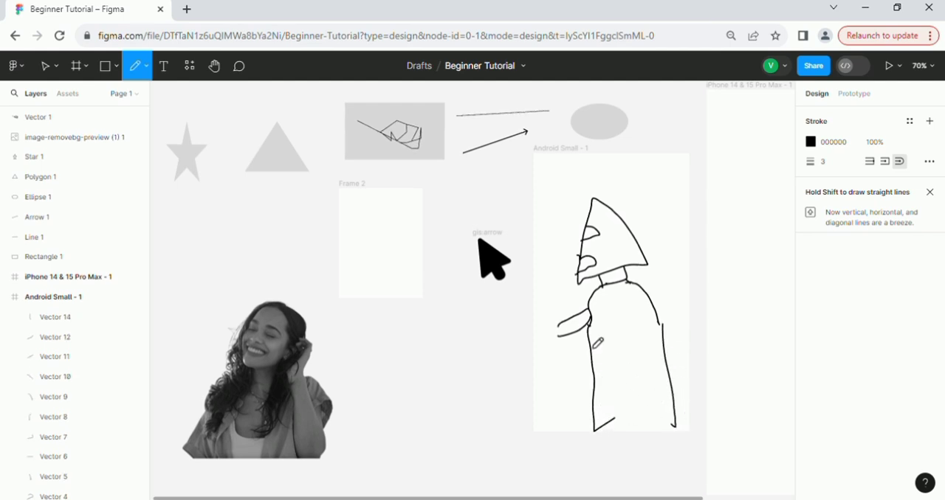
{"action": "mouse_move", "coordinate": [572, 340]}
{"action": "left_mouse_down"}
{"action": "mouse_move", "coordinate": [589, 364]}
{"action": "mouse_move", "coordinate": [555, 344]}
{"action": "mouse_move", "coordinate": [555, 327]}
{"action": "mouse_move", "coordinate": [548, 353]}
{"action": "mouse_move", "coordinate": [567, 349]}
{"action": "mouse_move", "coordinate": [544, 316]}
{"action": "left_mouse_up"}
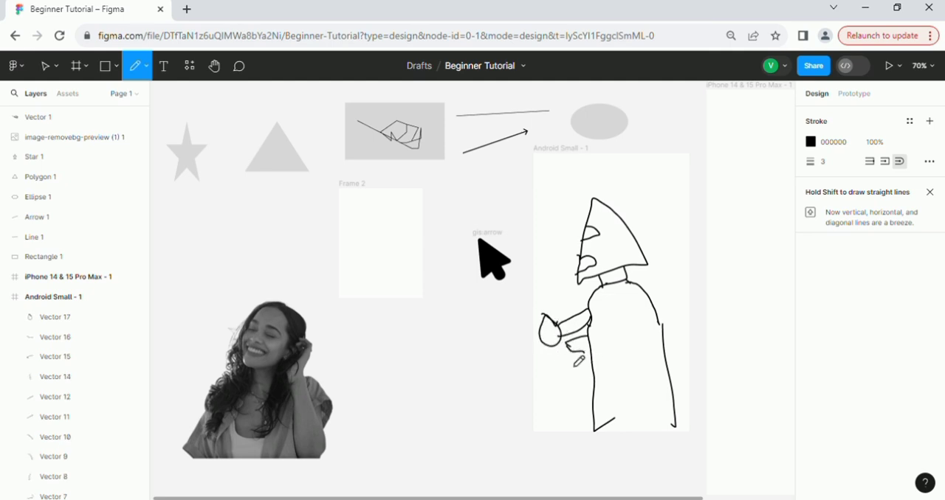
{"action": "mouse_move", "coordinate": [569, 348]}
{"action": "left_mouse_down"}
{"action": "mouse_move", "coordinate": [555, 356]}
{"action": "mouse_move", "coordinate": [565, 366]}
{"action": "mouse_move", "coordinate": [584, 352]}
{"action": "left_mouse_up"}
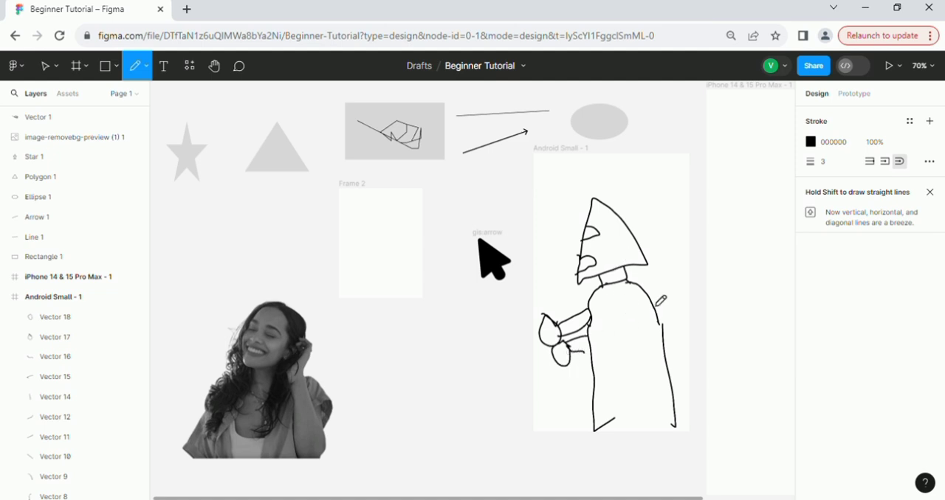
{"action": "left_click_drag", "start_coordinate": [668, 337], "coordinate": [661, 325]}
Add the text "This is a man putting on a mask" above the sketched figure in the Android Small frame.
{"action": "left_click", "coordinate": [147, 68]}
{"action": "left_click", "coordinate": [165, 69]}
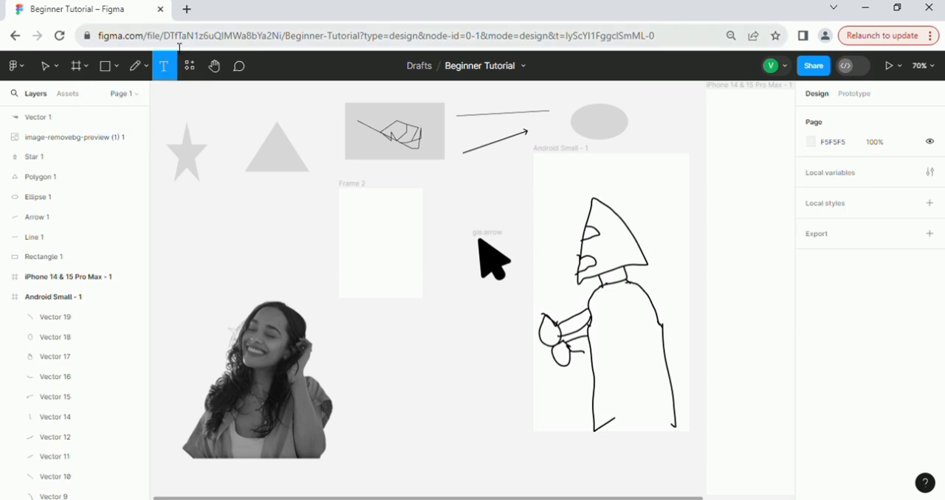
{"action": "left_click", "coordinate": [575, 181]}
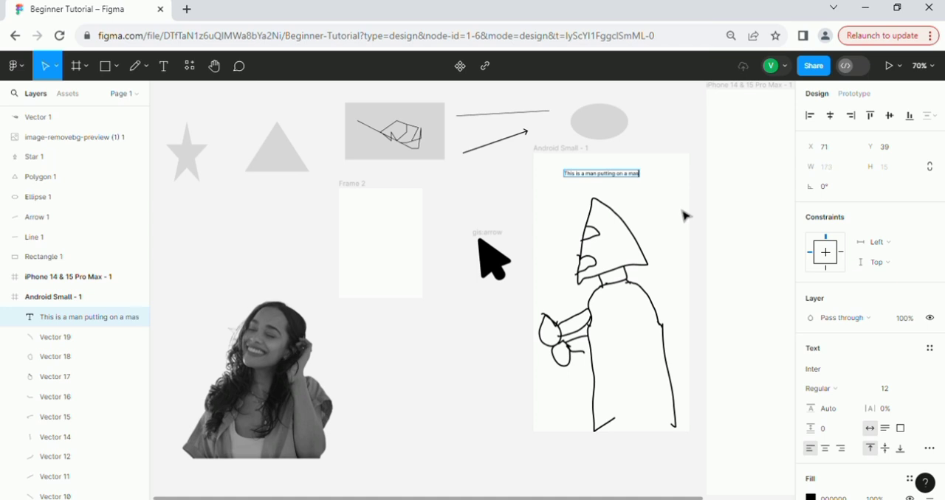
{"action": "key", "text": "Return"}
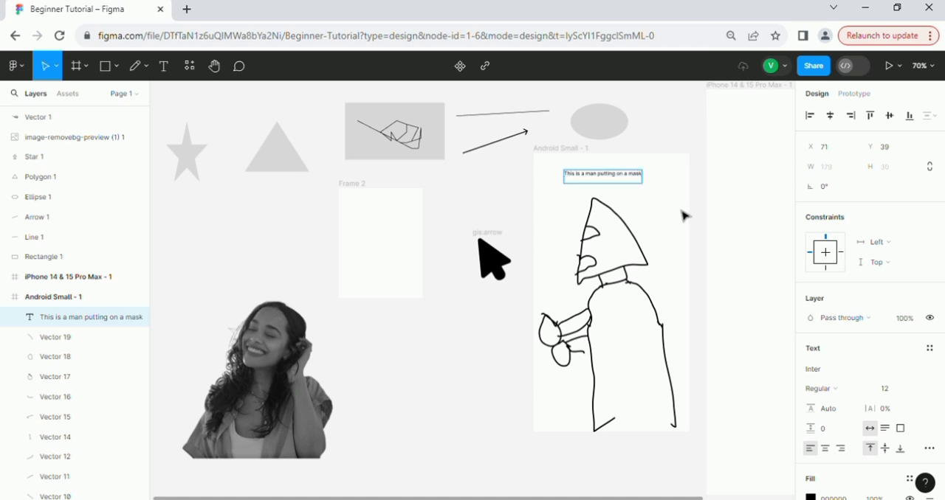
{"action": "key", "text": "Escape"}
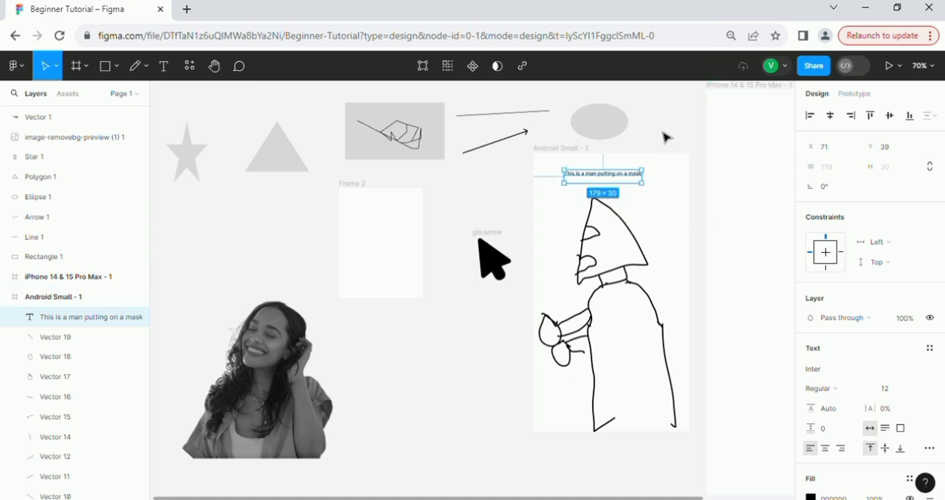
{"action": "left_click", "coordinate": [666, 144]}
{"action": "left_click", "coordinate": [641, 179]}
{"action": "left_click", "coordinate": [660, 138]}
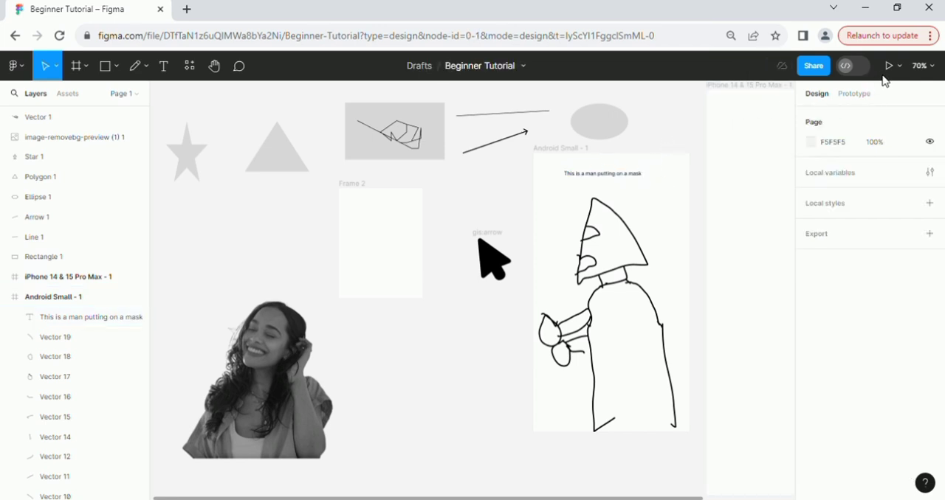
Try zooming the canvas in and out, settle on 91%, and bring the Android Small frame closer to the centre.
{"action": "left_click", "coordinate": [929, 67]}
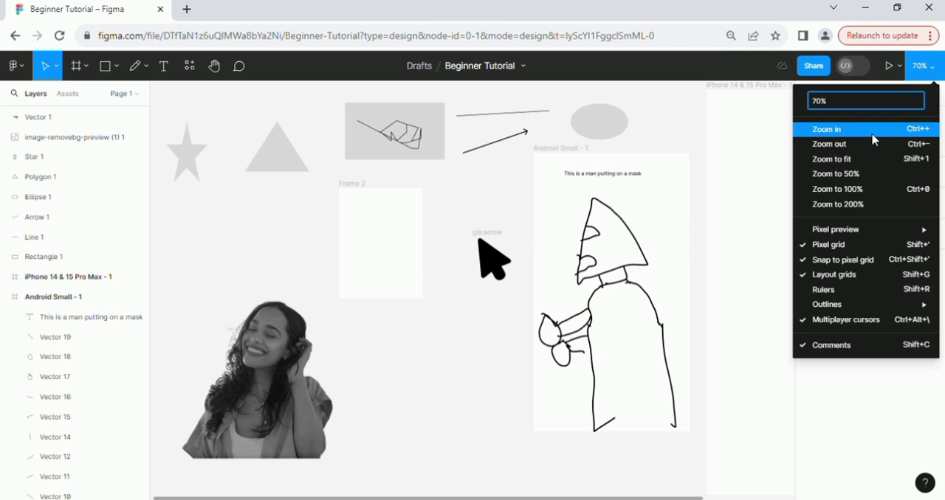
{"action": "left_click", "coordinate": [823, 133]}
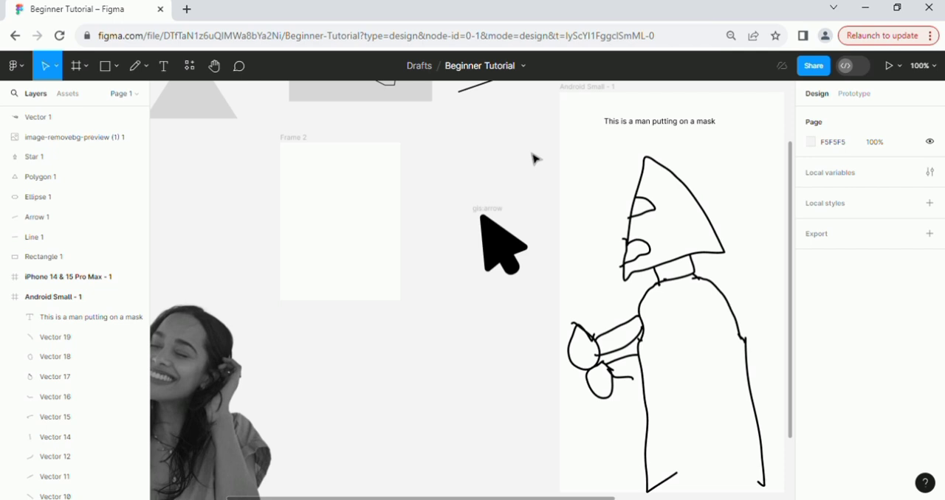
{"action": "scroll", "coordinate": [532, 154], "scroll_direction": "down", "scroll_amount": 5, "text": "ctrl"}
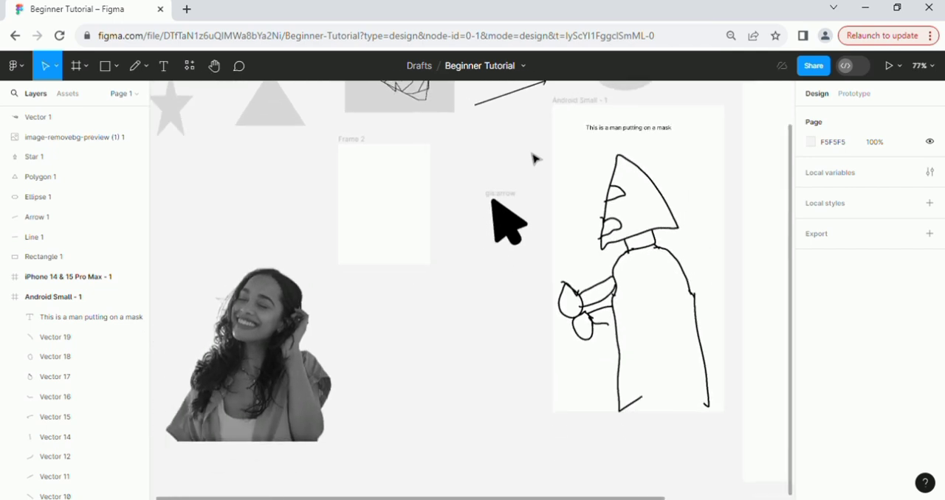
{"action": "scroll", "coordinate": [533, 158], "scroll_direction": "up", "scroll_amount": 6, "text": "ctrl"}
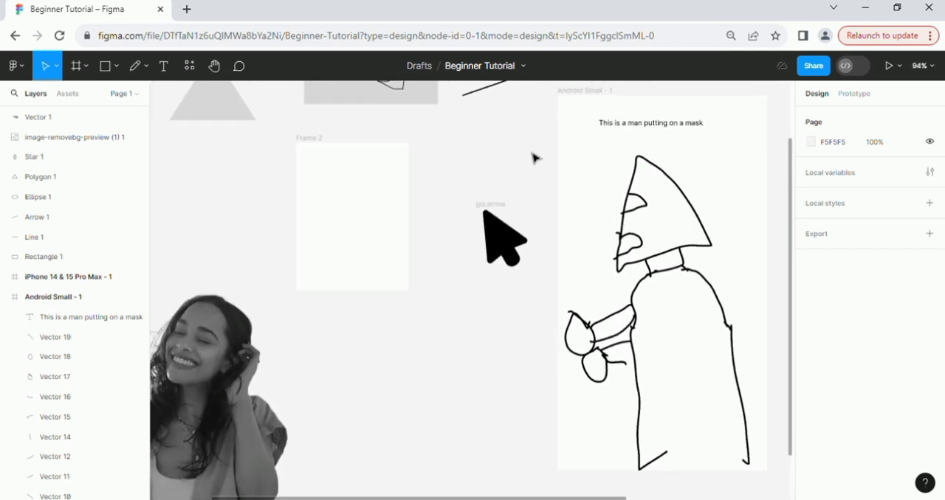
{"action": "scroll", "coordinate": [535, 158], "scroll_direction": "up", "scroll_amount": 2, "text": "ctrl"}
{"action": "scroll", "coordinate": [535, 158], "scroll_direction": "down", "scroll_amount": 5, "text": "ctrl"}
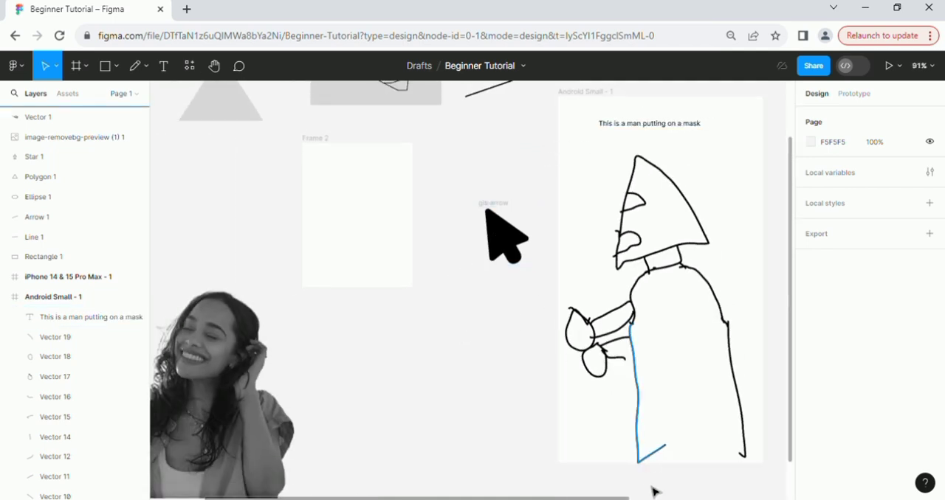
{"action": "left_click_drag", "start_coordinate": [627, 497], "coordinate": [668, 497]}
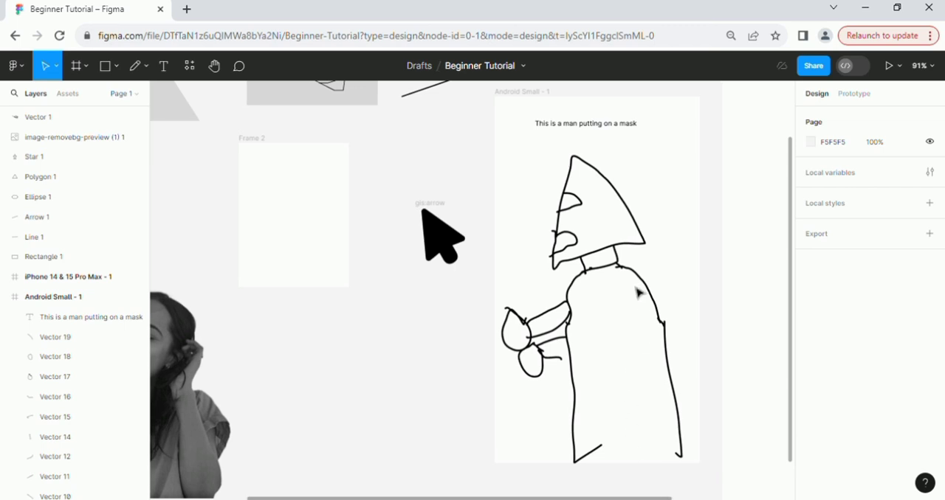
Change the font of the "This is a man putting on a mask" text to Inspiration.
{"action": "left_click", "coordinate": [628, 135]}
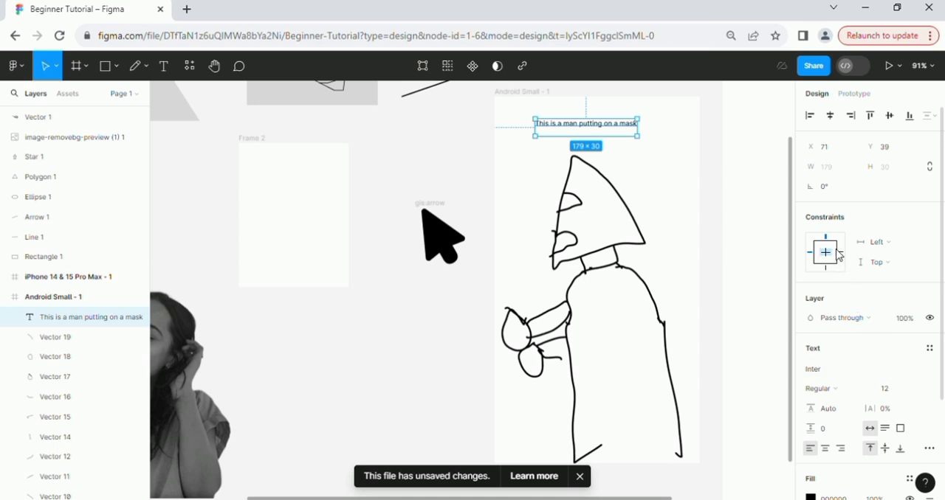
{"action": "left_click", "coordinate": [654, 152]}
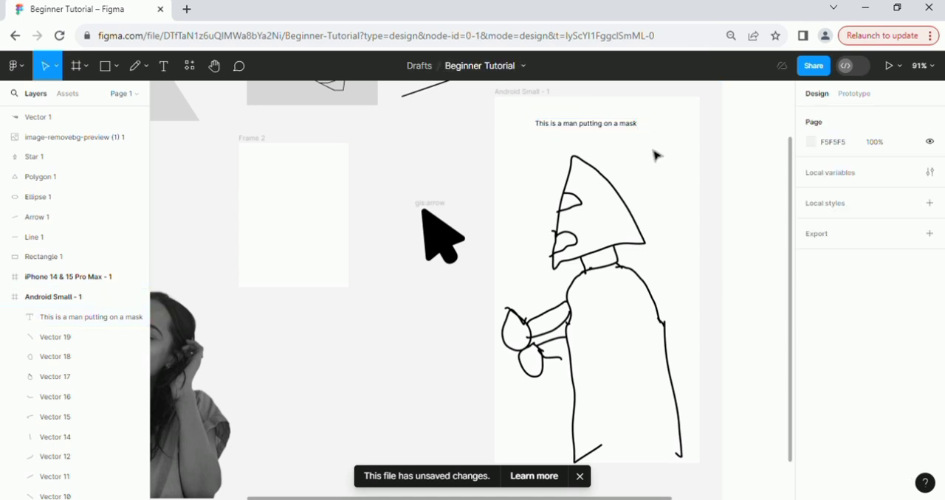
{"action": "left_click", "coordinate": [622, 130]}
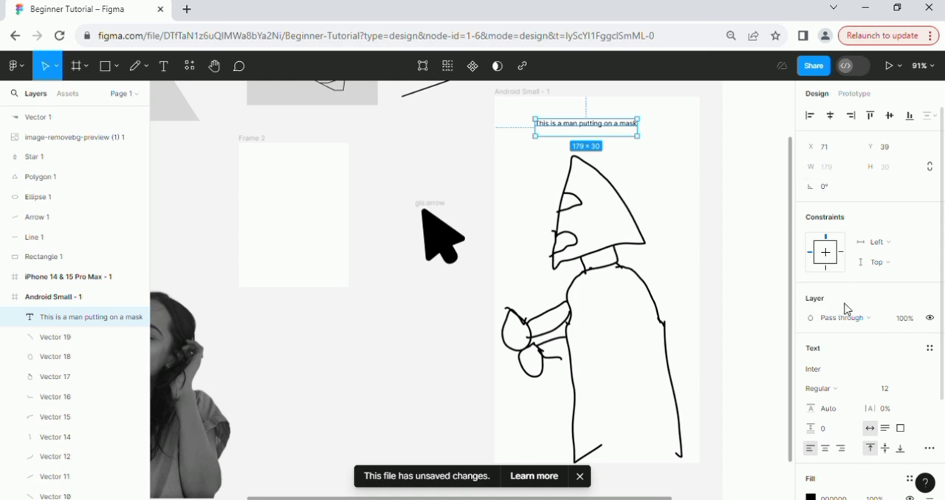
{"action": "left_click", "coordinate": [838, 378]}
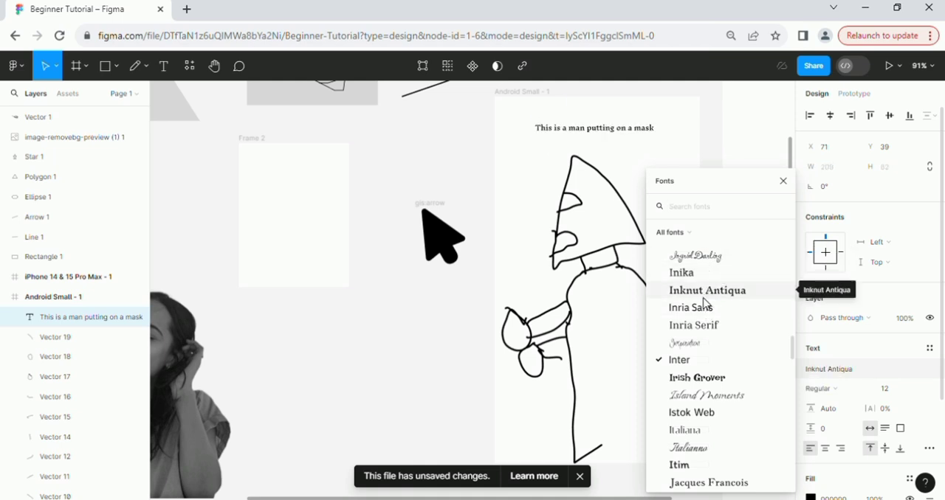
{"action": "left_click", "coordinate": [708, 350]}
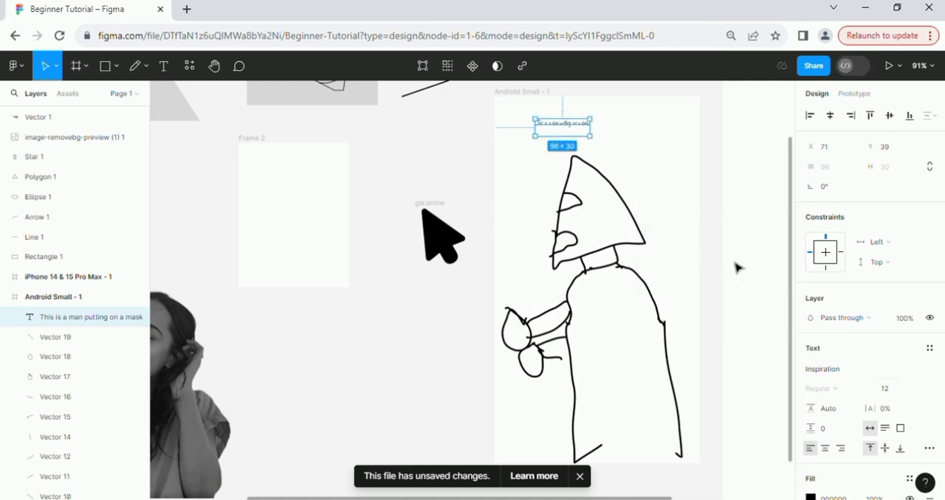
{"action": "left_click", "coordinate": [627, 171]}
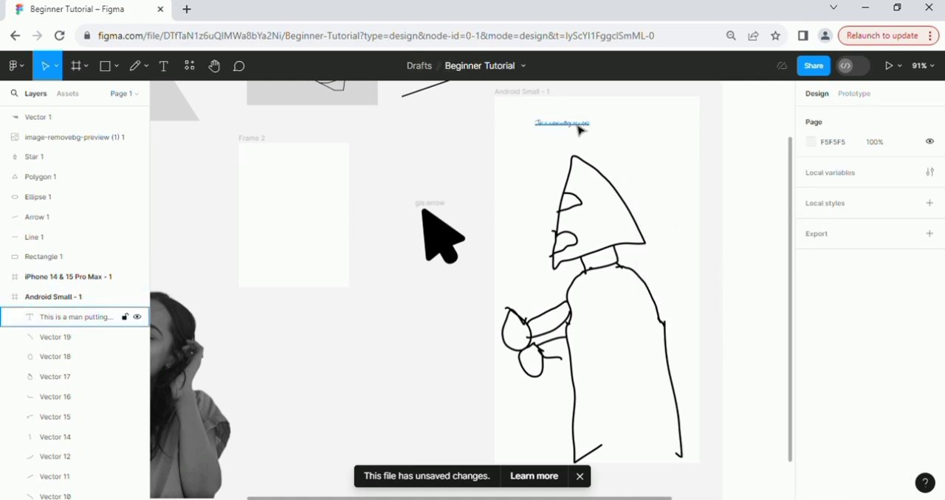
Set the mask text's font size to 37 and shift it horizontally to X 23 in the Android Small frame.
{"action": "left_click", "coordinate": [579, 130]}
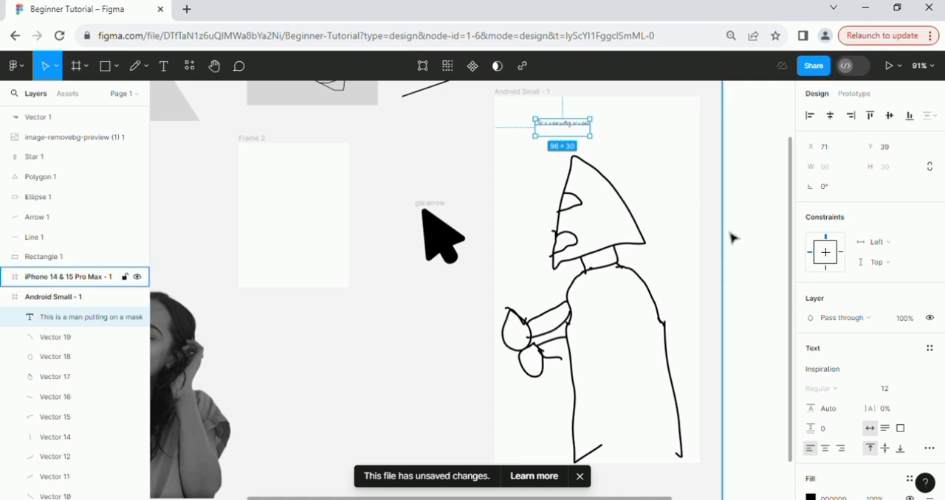
{"action": "left_click", "coordinate": [900, 391]}
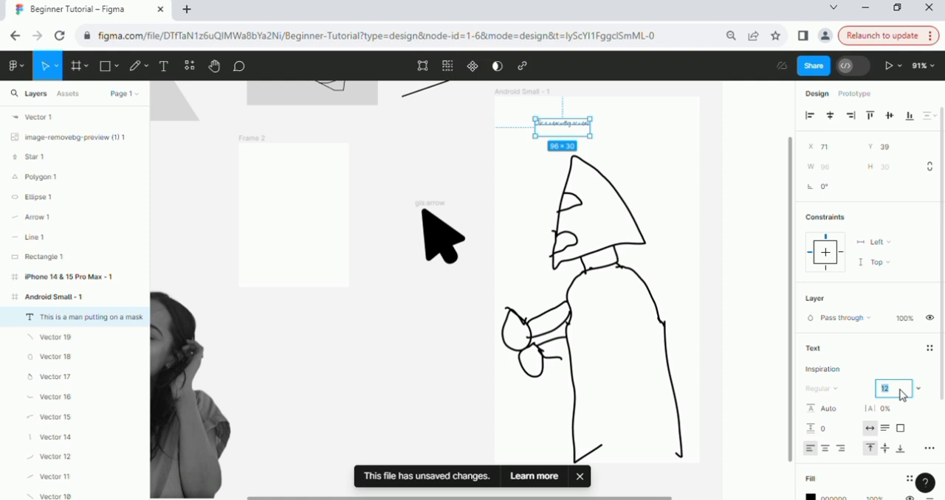
{"action": "key", "text": "Up"}
{"action": "key", "text": "Up"}
{"action": "key", "text": "Up"}
{"action": "key", "text": "Up"}
{"action": "key", "text": "Up"}
{"action": "key", "text": "Up"}
{"action": "key", "text": "Up"}
{"action": "key", "text": "Up"}
{"action": "key", "text": "Up"}
{"action": "key", "text": "Up"}
{"action": "key", "text": "Up"}
{"action": "key", "text": "Up"}
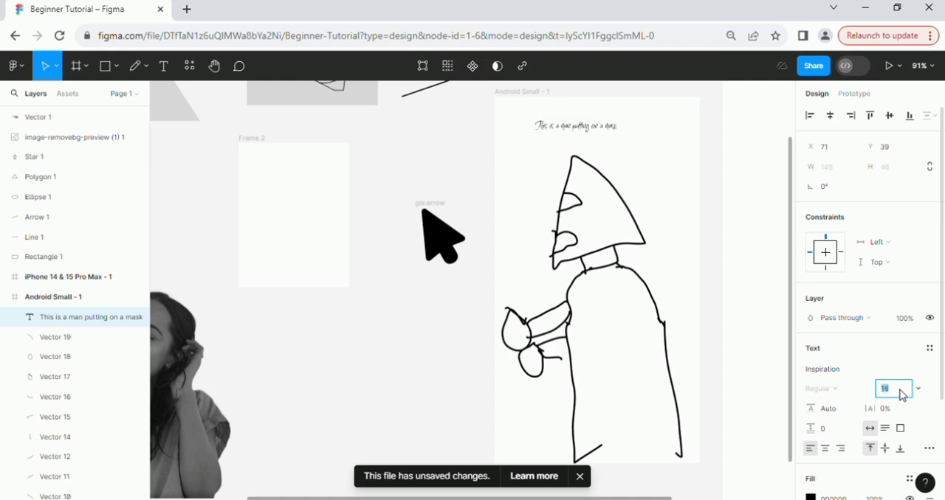
{"action": "key", "text": "Up"}
{"action": "key", "text": "Up"}
{"action": "key", "text": "Up"}
{"action": "key", "text": "Up"}
{"action": "key", "text": "Up"}
{"action": "key", "text": "Up"}
{"action": "key", "text": "Up"}
{"action": "key", "text": "Up"}
{"action": "key", "text": "Up"}
{"action": "key", "text": "Up"}
{"action": "key", "text": "Up"}
{"action": "key", "text": "Up"}
{"action": "key", "text": "Up"}
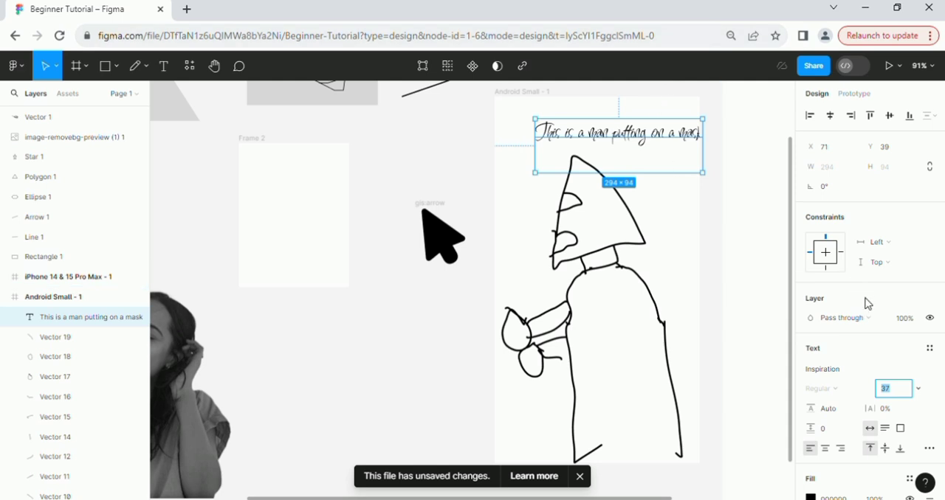
{"action": "left_click", "coordinate": [868, 445]}
{"action": "left_click_drag", "start_coordinate": [631, 160], "coordinate": [604, 161]}
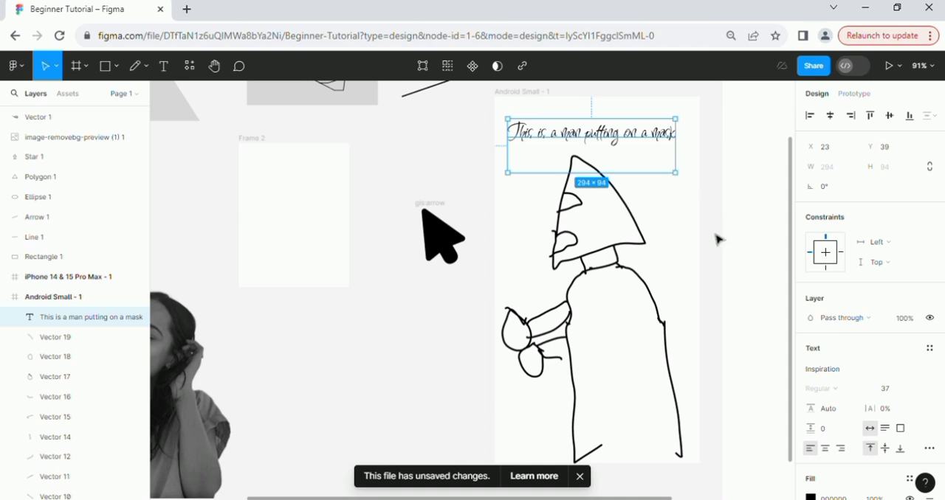
Try the Italianno font on the mask text.
{"action": "left_click", "coordinate": [830, 371]}
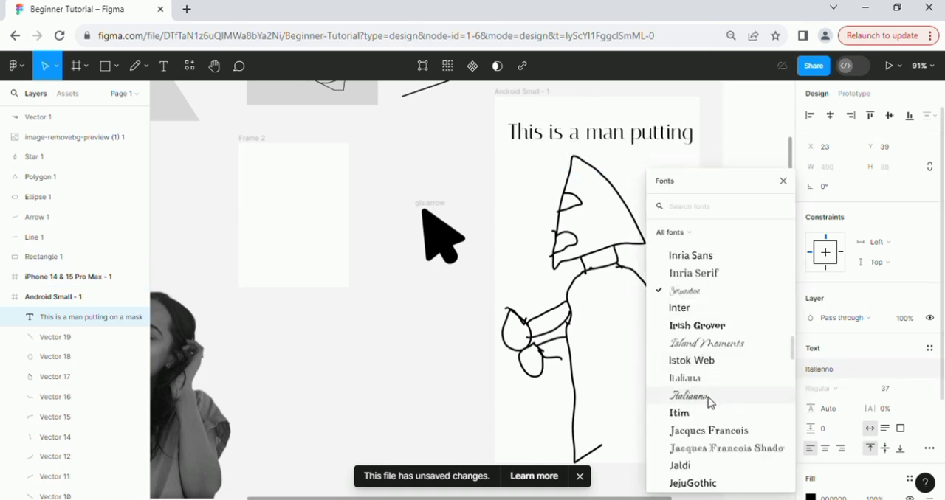
{"action": "left_click", "coordinate": [707, 398]}
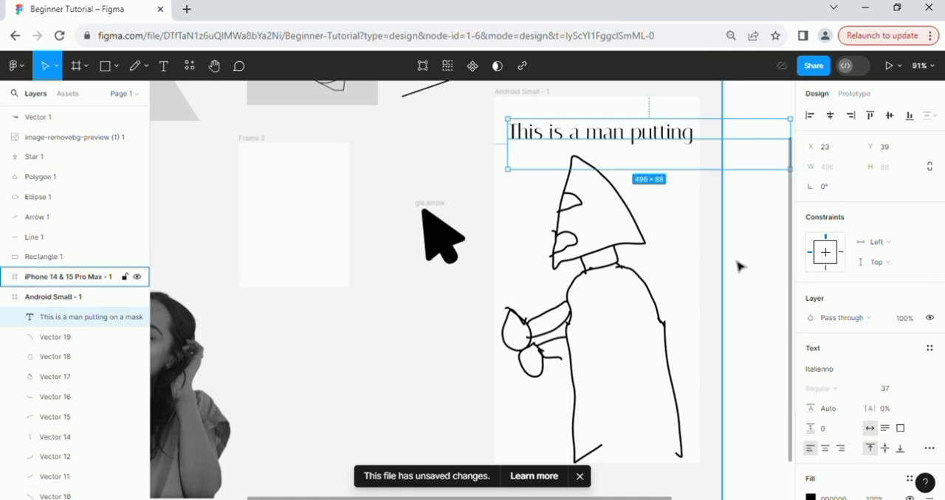
{"action": "left_click", "coordinate": [684, 226]}
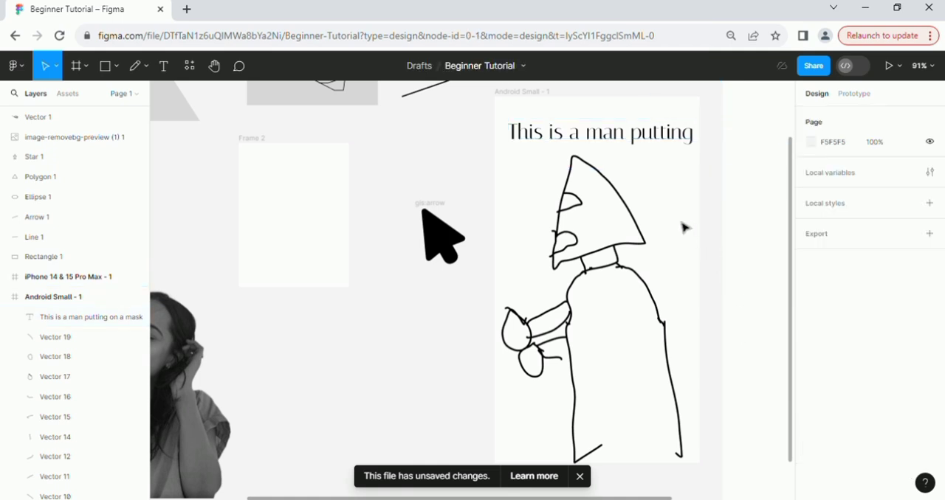
Set the mask text's font to Istok Web and its size to 22.
{"action": "left_click", "coordinate": [676, 152]}
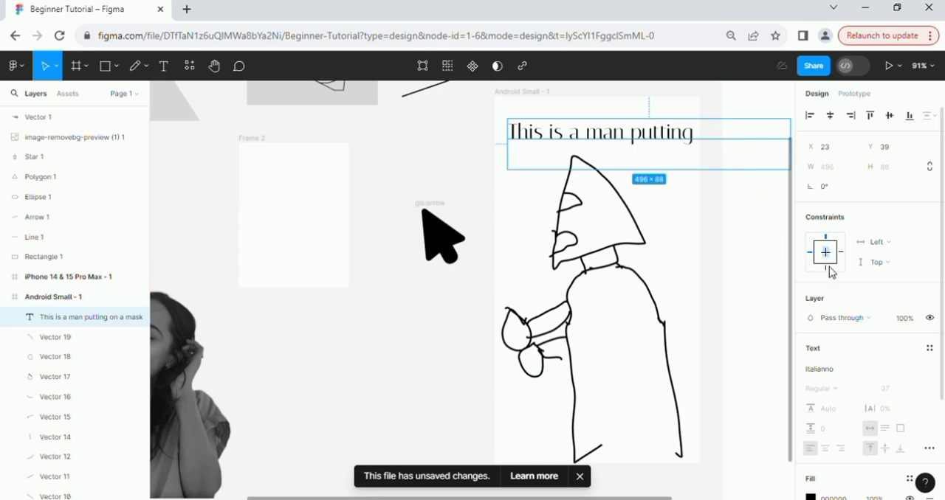
{"action": "scroll", "coordinate": [832, 354], "scroll_direction": "down", "scroll_amount": 2}
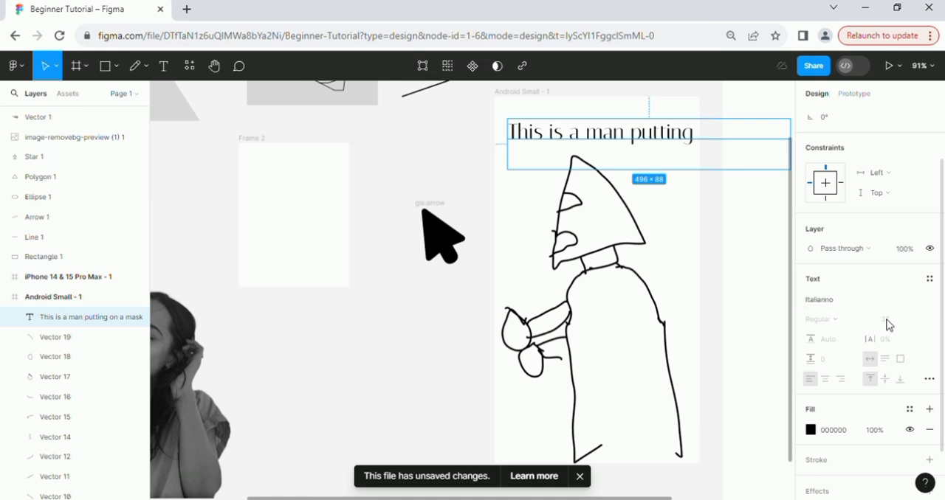
{"action": "left_click", "coordinate": [842, 308]}
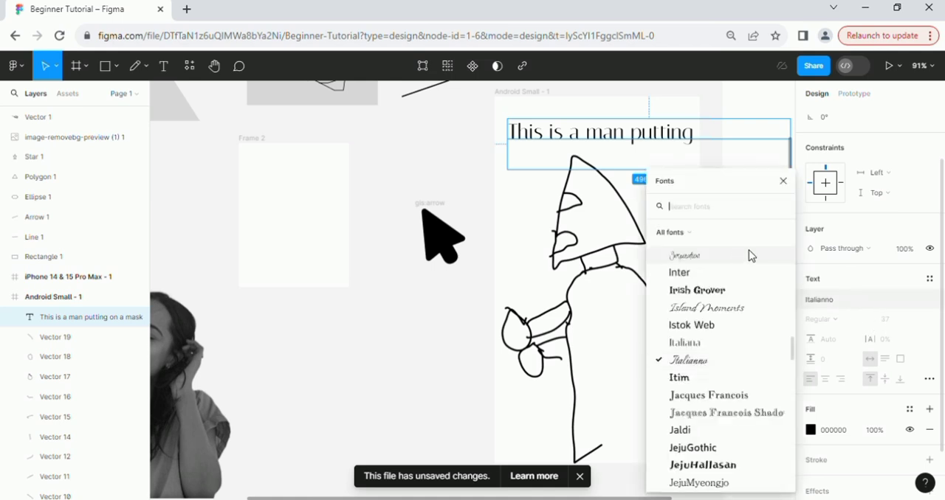
{"action": "left_click", "coordinate": [706, 326]}
{"action": "left_click", "coordinate": [890, 325]}
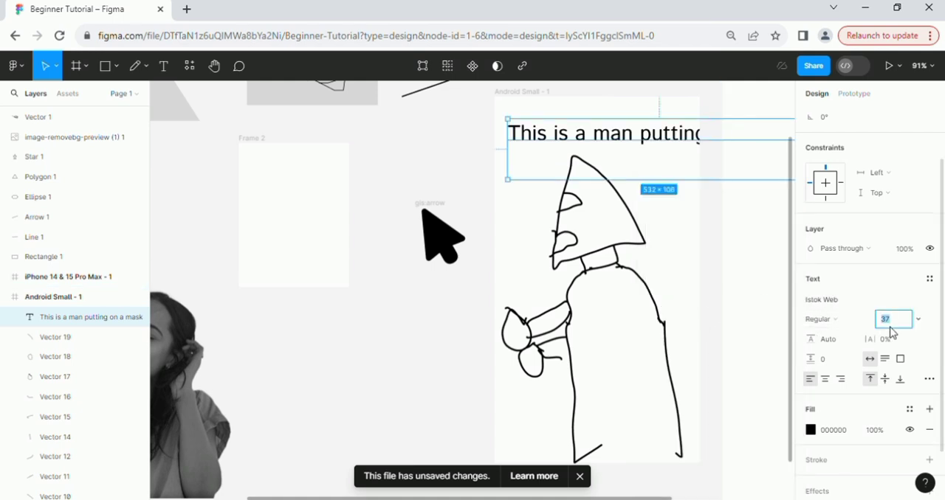
{"action": "type", "text": "22"}
{"action": "key", "text": "Return"}
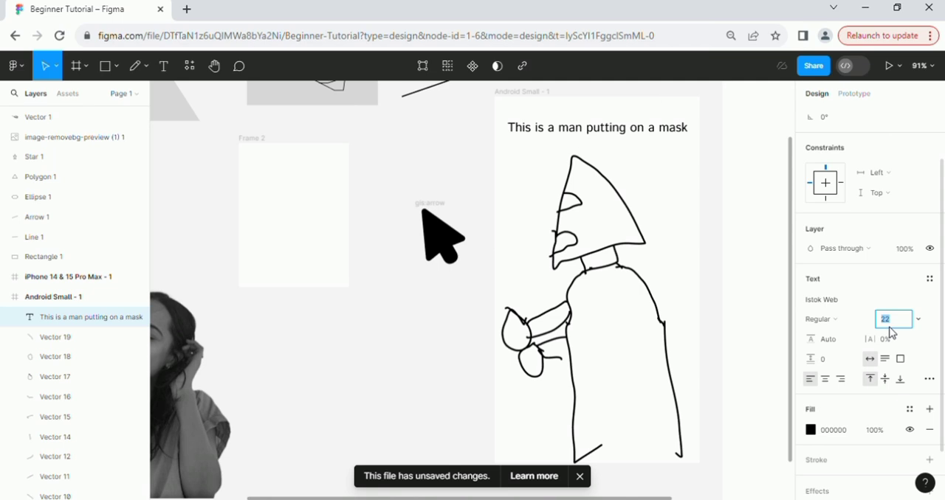
{"action": "left_click", "coordinate": [713, 267]}
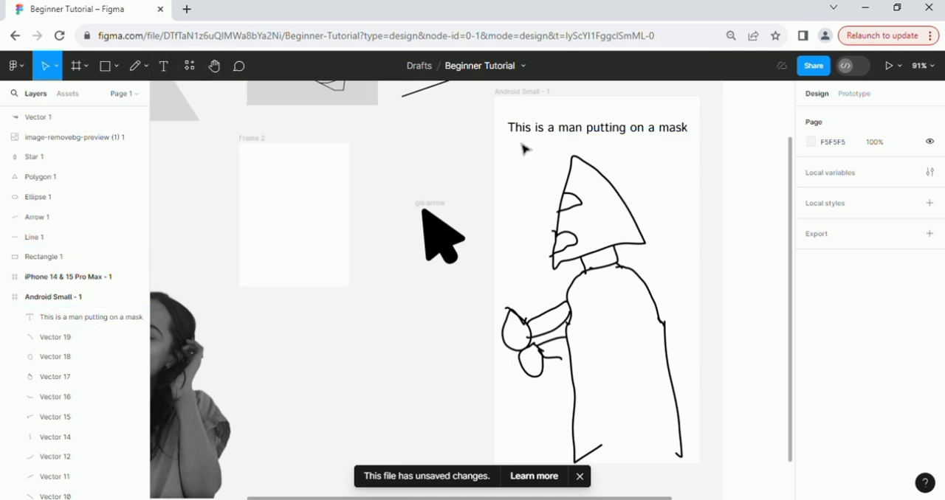
Look through the plugin and widget sections of the file's resources.
{"action": "left_click", "coordinate": [190, 68]}
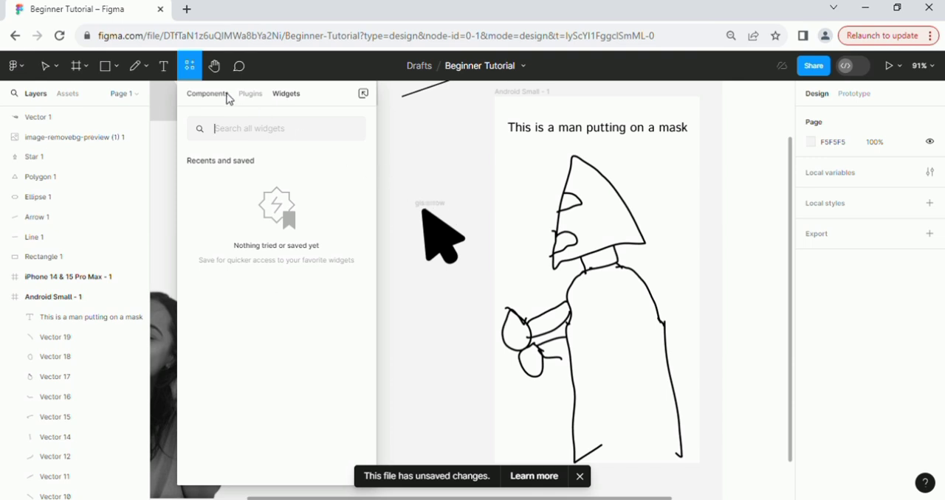
{"action": "left_click", "coordinate": [263, 98]}
{"action": "left_click", "coordinate": [274, 96]}
{"action": "left_click", "coordinate": [389, 126]}
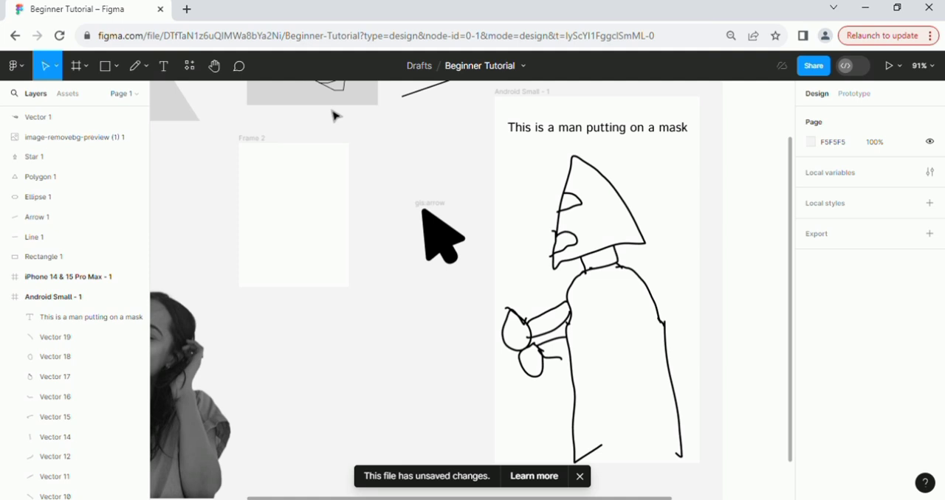
Post the comment "PLease upgrade the drawing" just below the text in the Android Small frame and dismiss the notification offer.
{"action": "left_click", "coordinate": [220, 71]}
{"action": "left_click_drag", "start_coordinate": [233, 135], "coordinate": [296, 191]}
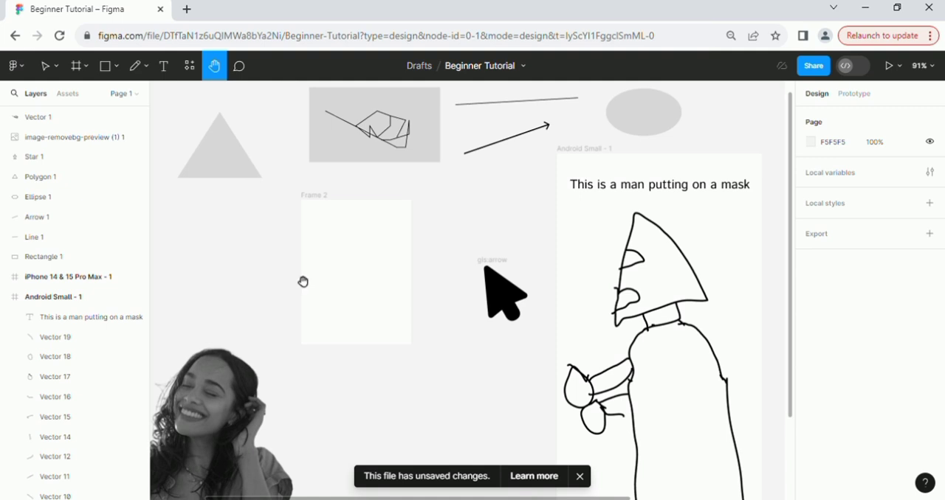
{"action": "left_click", "coordinate": [238, 70]}
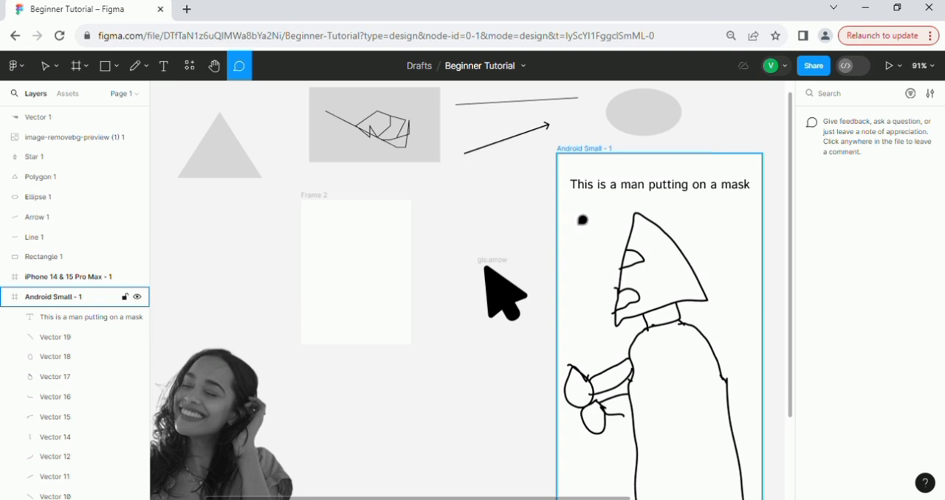
{"action": "left_click", "coordinate": [578, 216]}
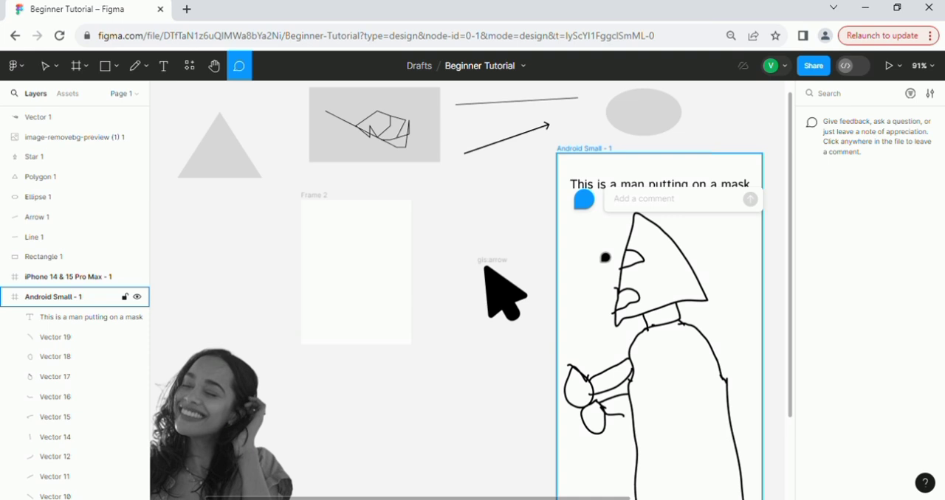
{"action": "type", "text": "PLease upg"}
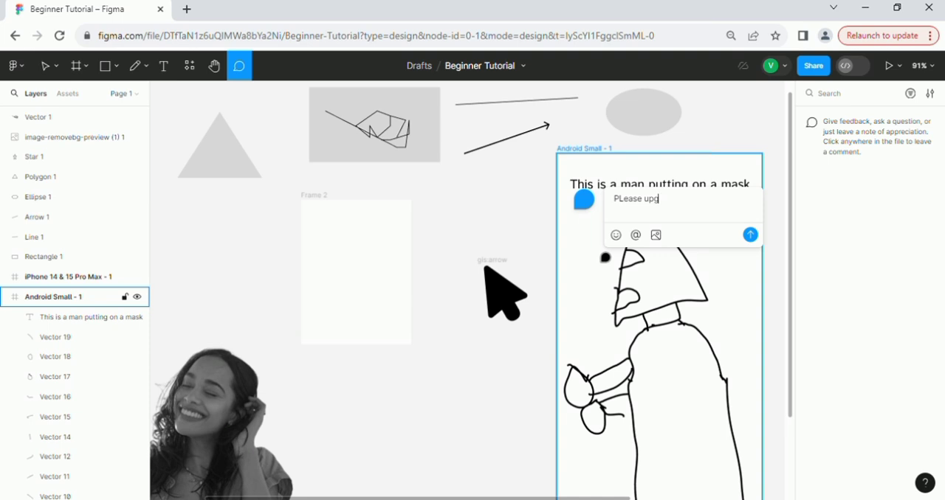
{"action": "type", "text": "rade the drawing"}
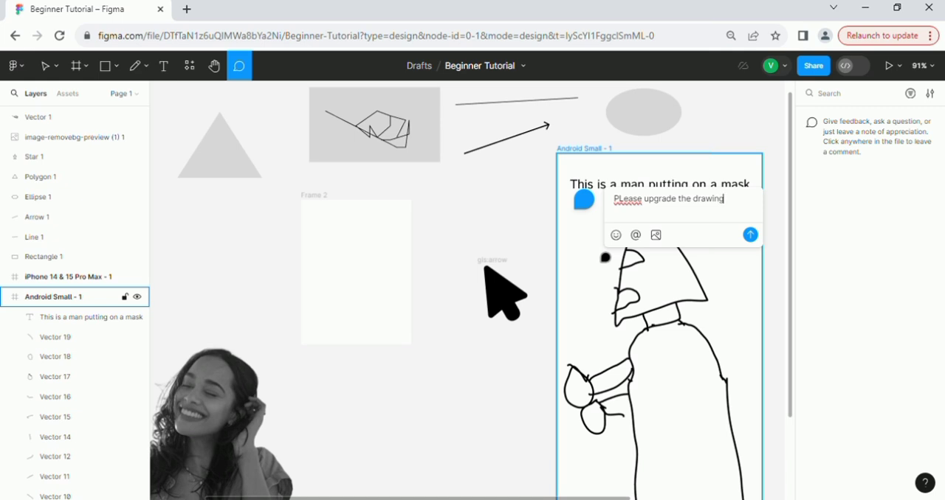
{"action": "key", "text": "Return"}
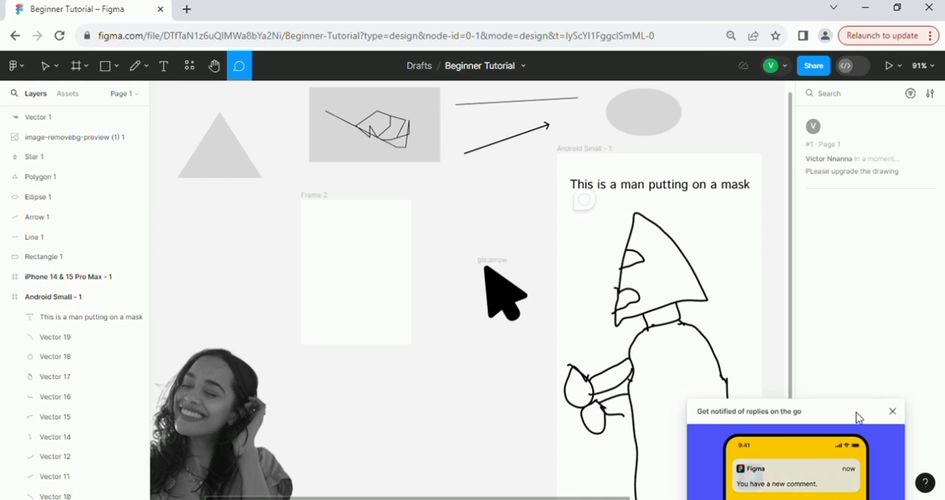
{"action": "left_click", "coordinate": [893, 414]}
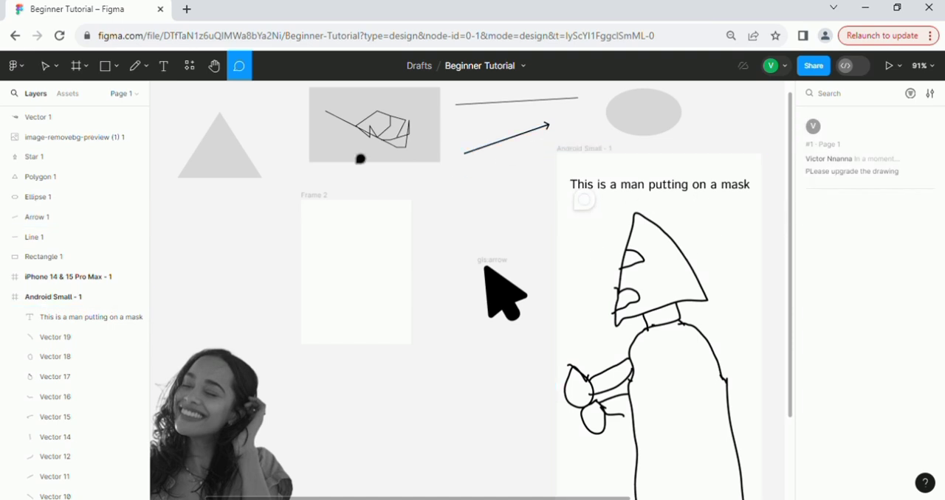
View the page's prototype settings and return to its design properties.
{"action": "left_click", "coordinate": [46, 70]}
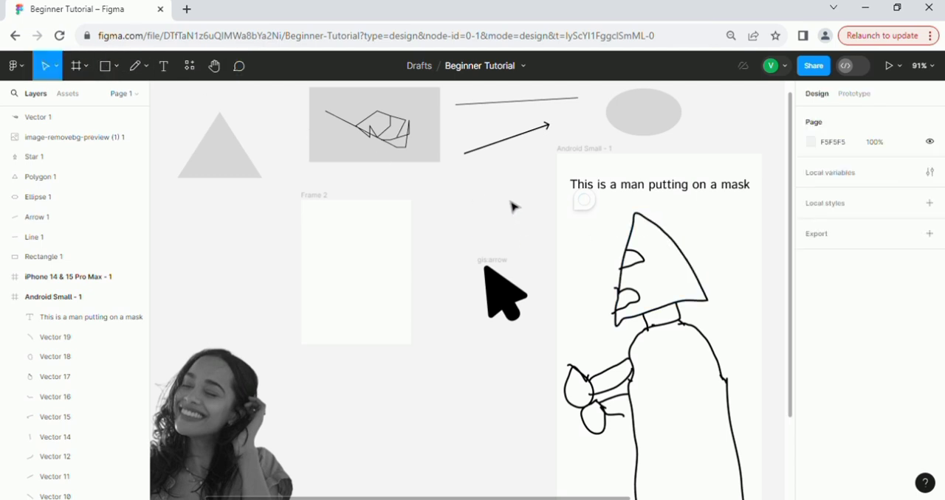
{"action": "scroll", "coordinate": [515, 207], "scroll_direction": "down", "scroll_amount": 5}
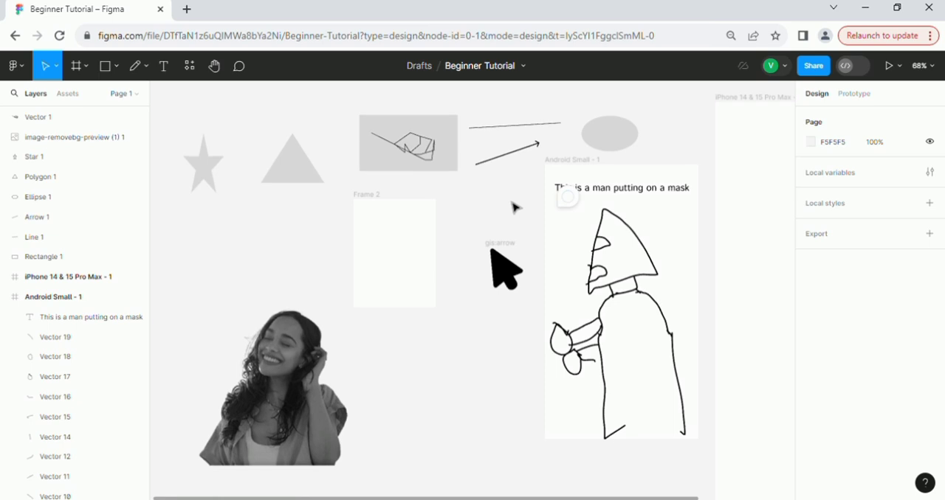
{"action": "scroll", "coordinate": [515, 207], "scroll_direction": "up", "scroll_amount": 2}
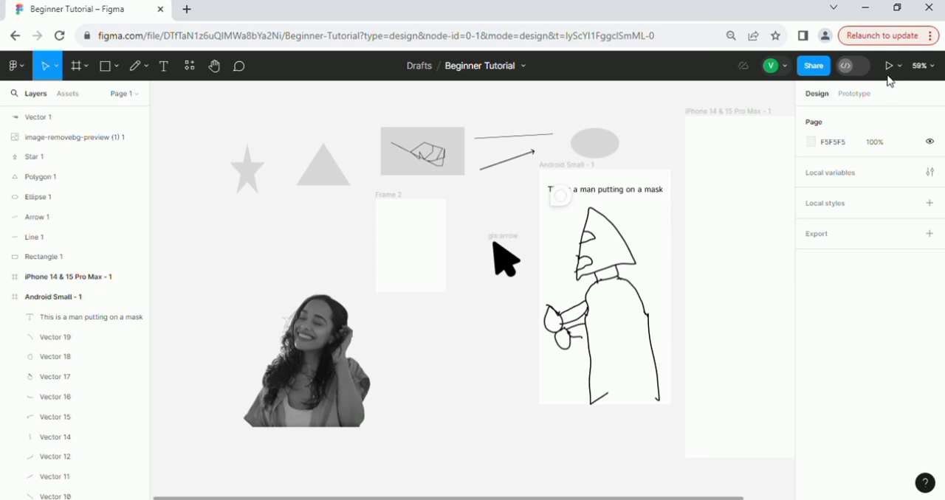
{"action": "left_click", "coordinate": [839, 97]}
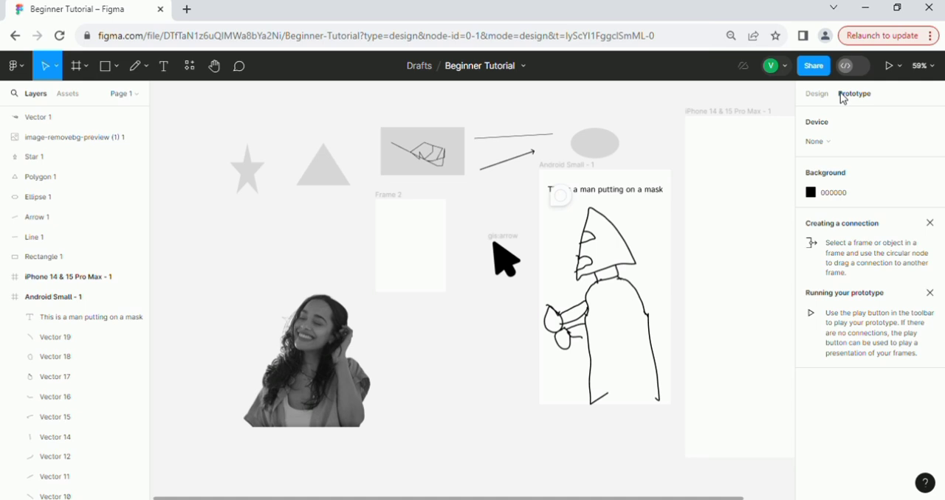
{"action": "left_click", "coordinate": [822, 103]}
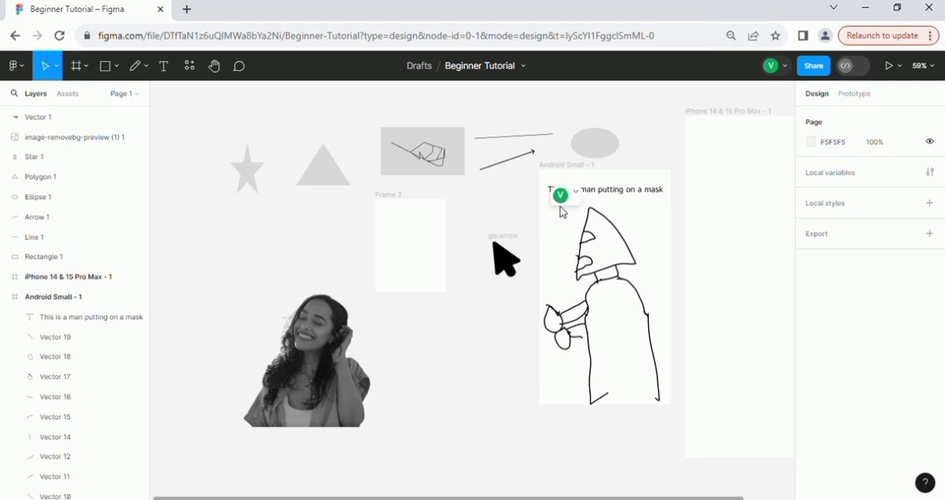
Move the comment pin down off the text, beside the figure's head in the Android Small frame.
{"action": "left_click_drag", "start_coordinate": [561, 200], "coordinate": [560, 240]}
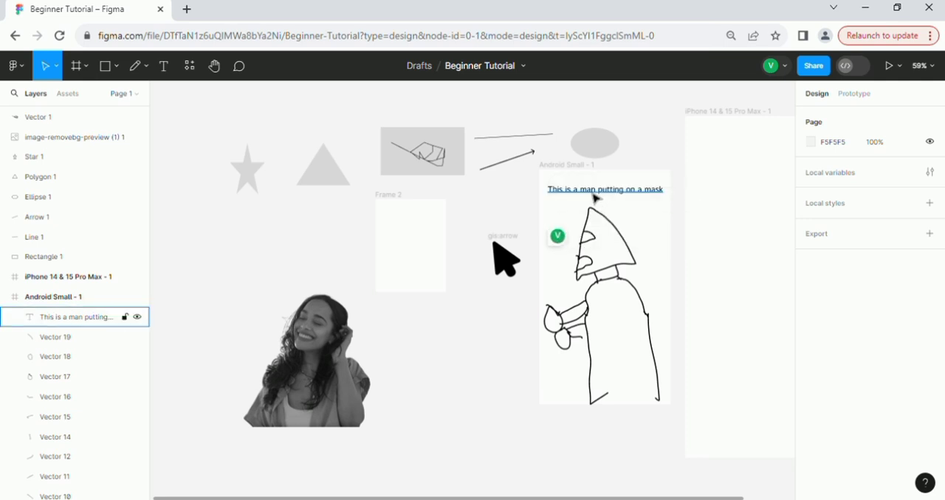
{"action": "left_click", "coordinate": [594, 199]}
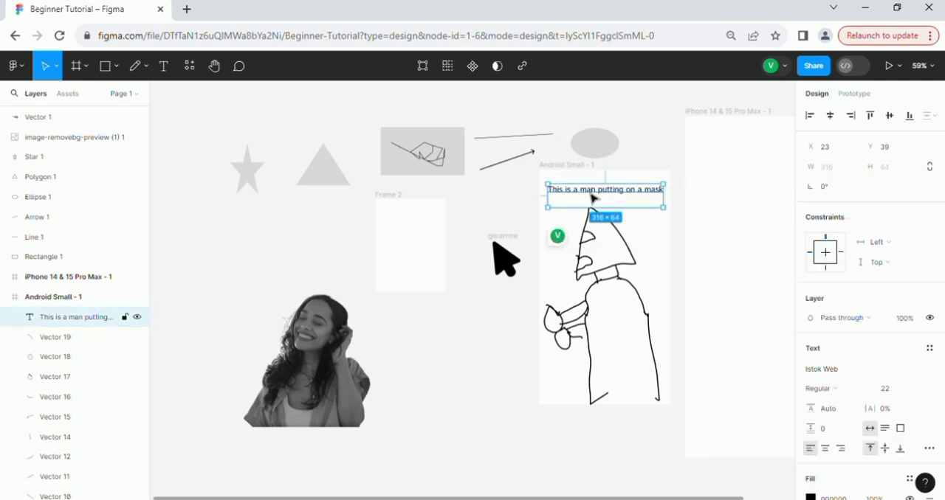
{"action": "scroll", "coordinate": [857, 339], "scroll_direction": "down", "scroll_amount": 3}
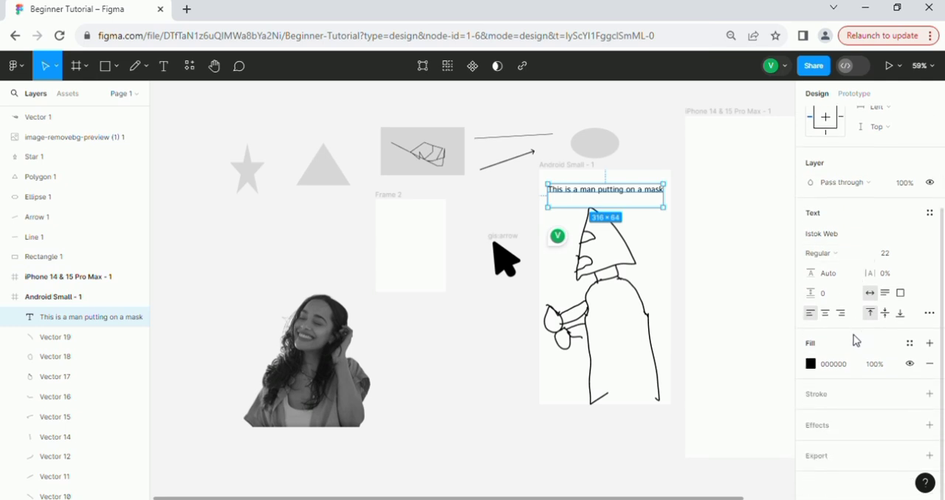
{"action": "left_click", "coordinate": [810, 364]}
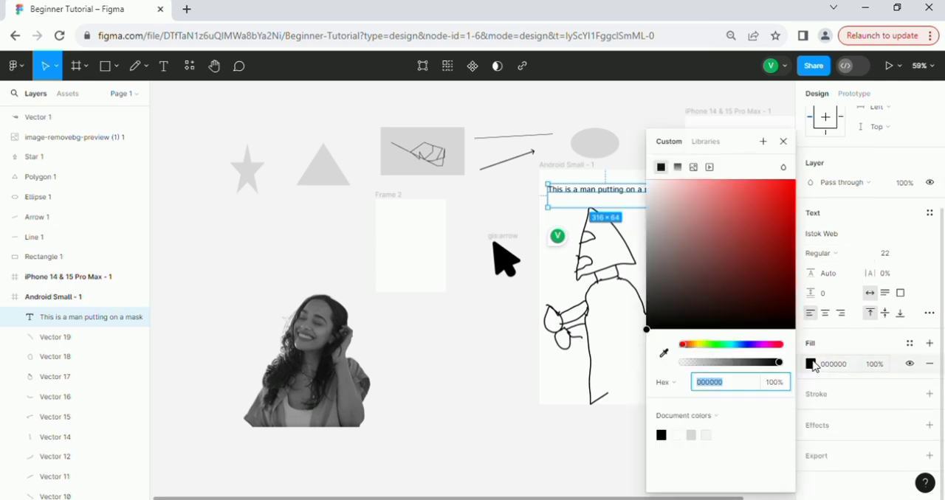
{"action": "left_click", "coordinate": [633, 141]}
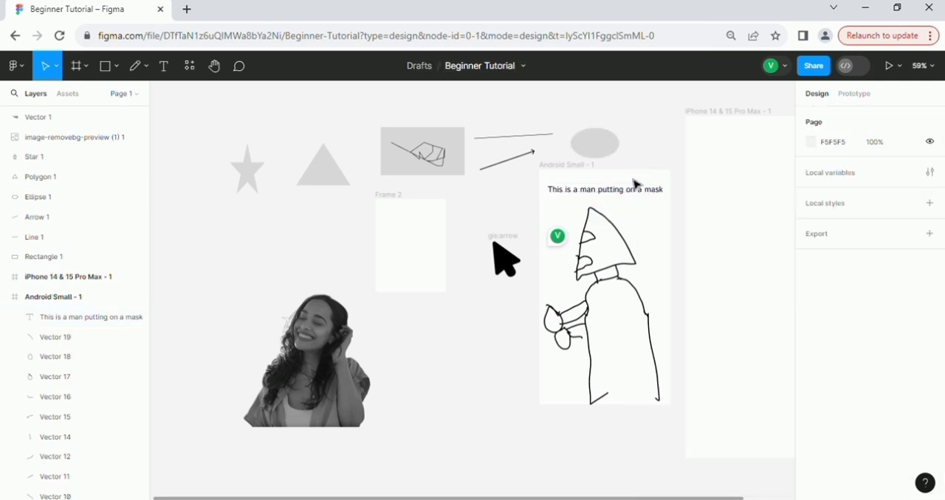
Recolour the text "This is a man putting on a mask" in the Android Small frame, trying red before settling on green 25D00A.
{"action": "left_click", "coordinate": [655, 198]}
{"action": "scroll", "coordinate": [871, 239], "scroll_direction": "down", "scroll_amount": 2}
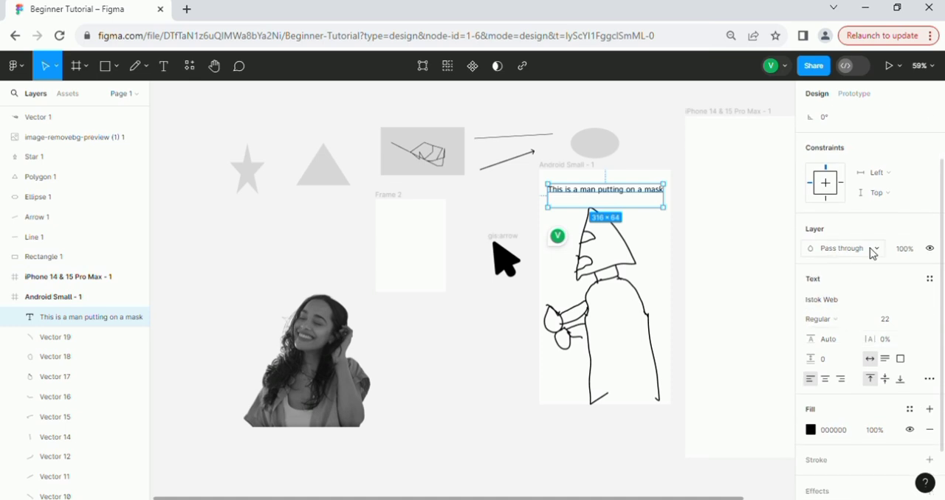
{"action": "scroll", "coordinate": [883, 294], "scroll_direction": "down", "scroll_amount": 2}
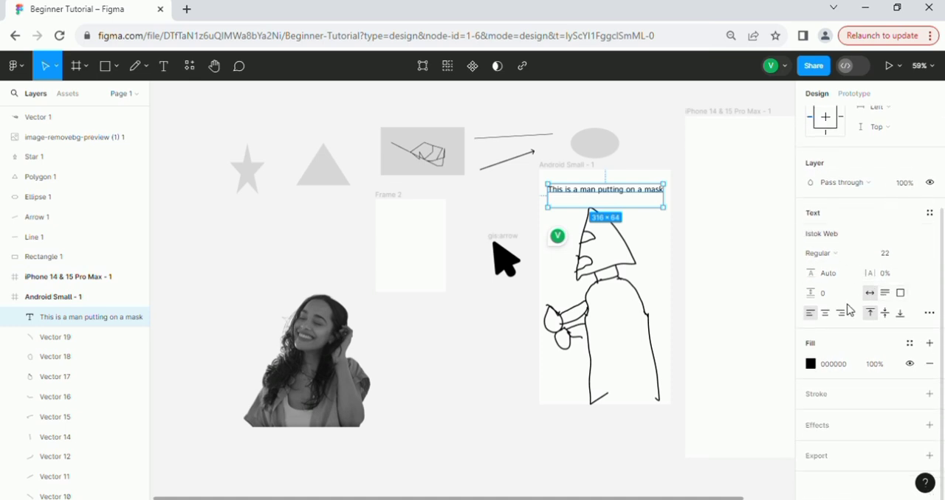
{"action": "left_click", "coordinate": [810, 364]}
{"action": "left_click_drag", "start_coordinate": [748, 289], "coordinate": [780, 184]}
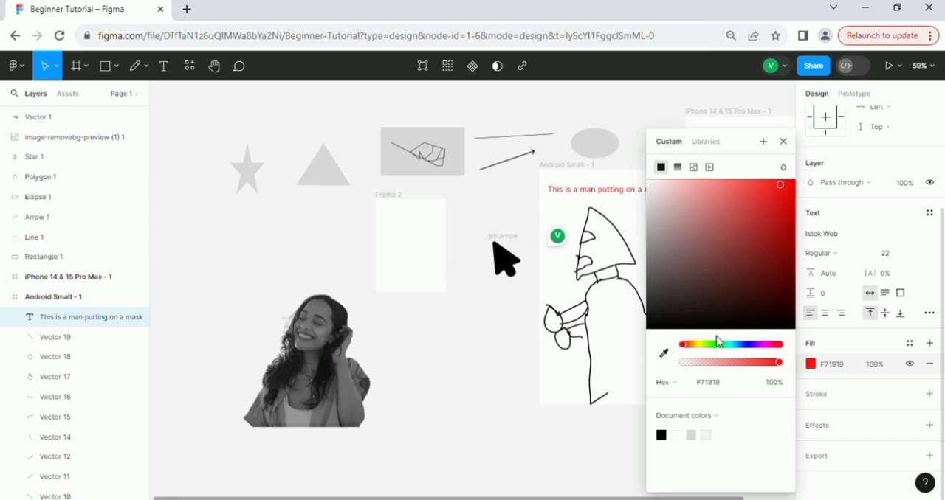
{"action": "left_click_drag", "start_coordinate": [714, 347], "coordinate": [721, 346]}
{"action": "left_click_drag", "start_coordinate": [727, 286], "coordinate": [788, 207]}
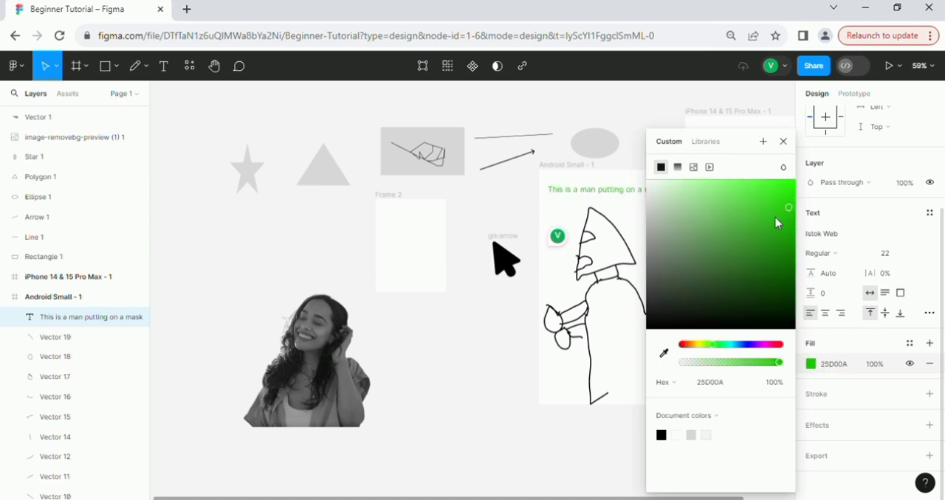
{"action": "left_click", "coordinate": [639, 98]}
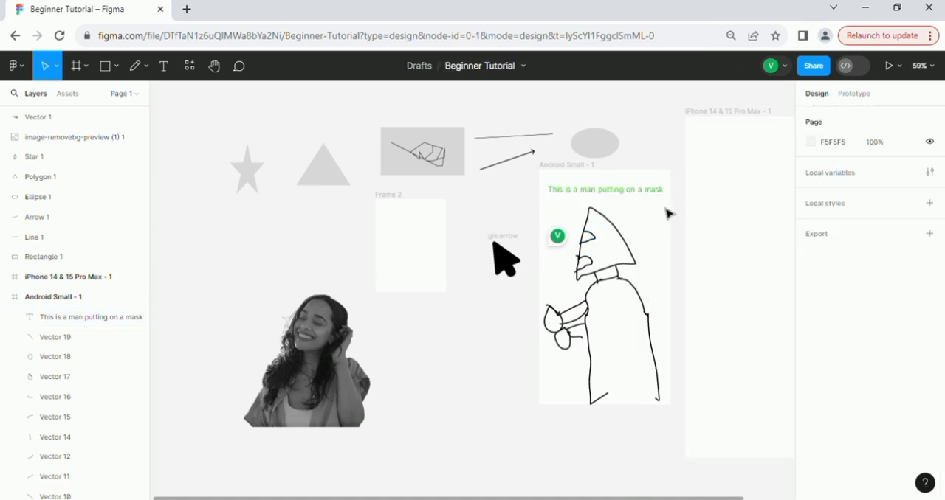
Change the stroke colour of the figure's pointed head in the Android Small frame to red.
{"action": "left_click", "coordinate": [630, 243]}
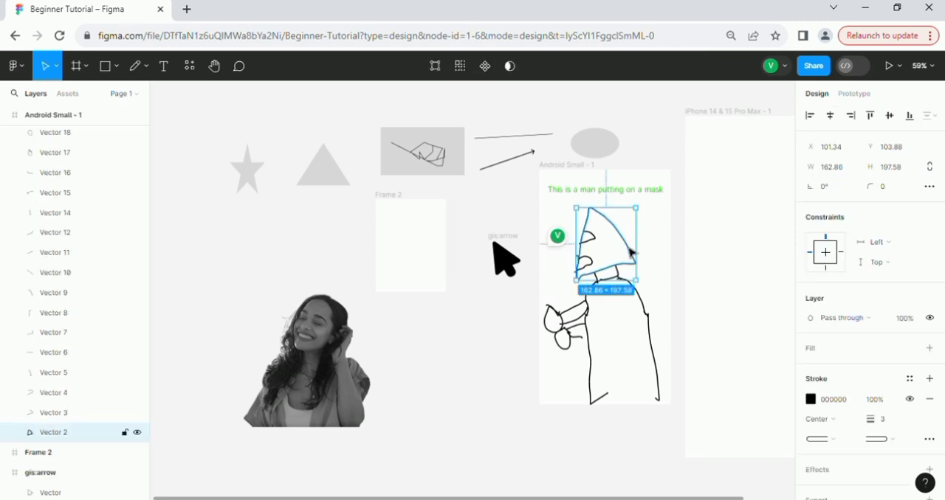
{"action": "left_click", "coordinate": [810, 399]}
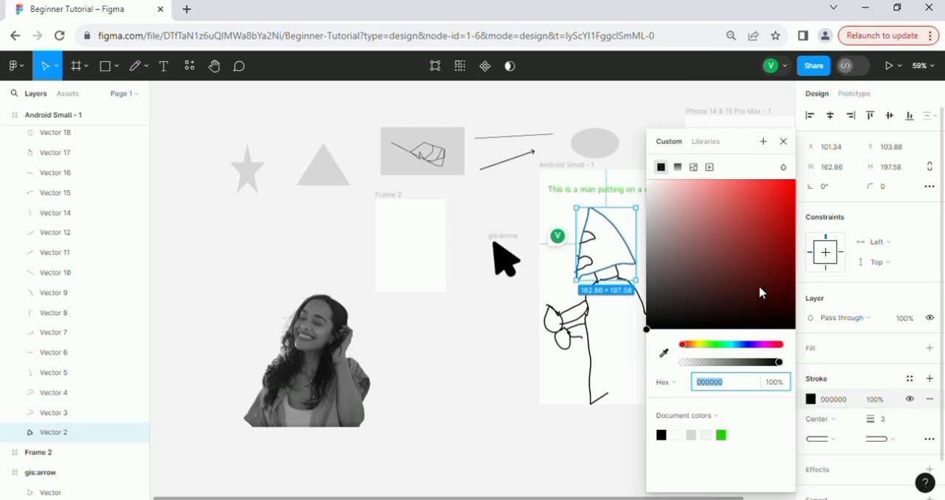
{"action": "mouse_move", "coordinate": [738, 304]}
{"action": "left_mouse_down"}
{"action": "mouse_move", "coordinate": [754, 232]}
{"action": "mouse_move", "coordinate": [787, 190]}
{"action": "left_mouse_up"}
{"action": "left_click", "coordinate": [674, 109]}
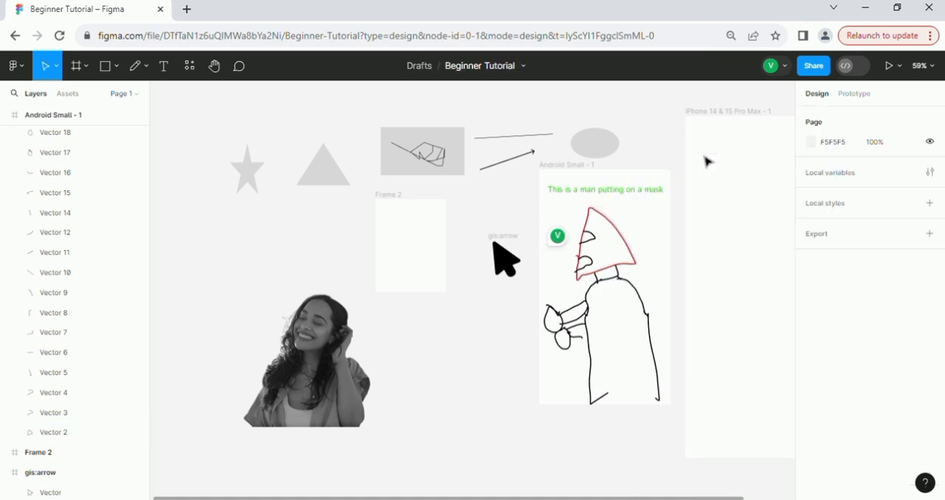
Fill the triangle beside the star with red EF1D1D.
{"action": "left_click", "coordinate": [332, 183]}
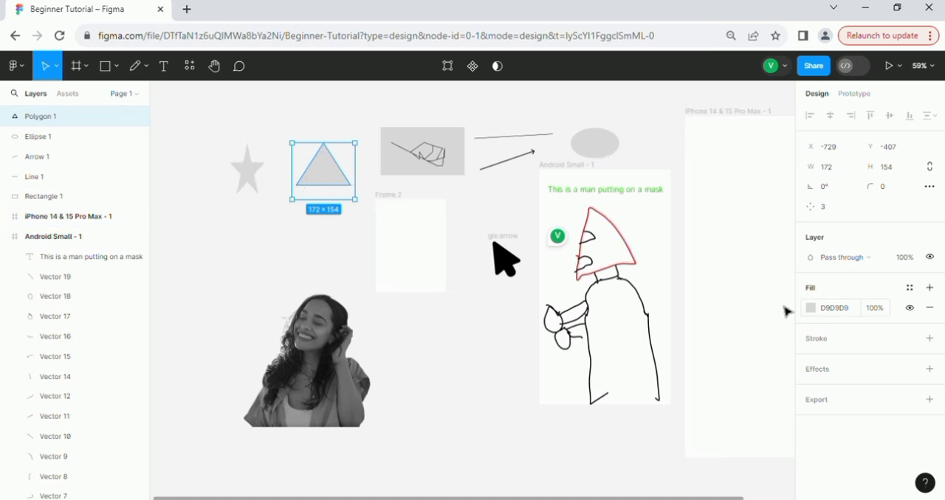
{"action": "left_click", "coordinate": [811, 308]}
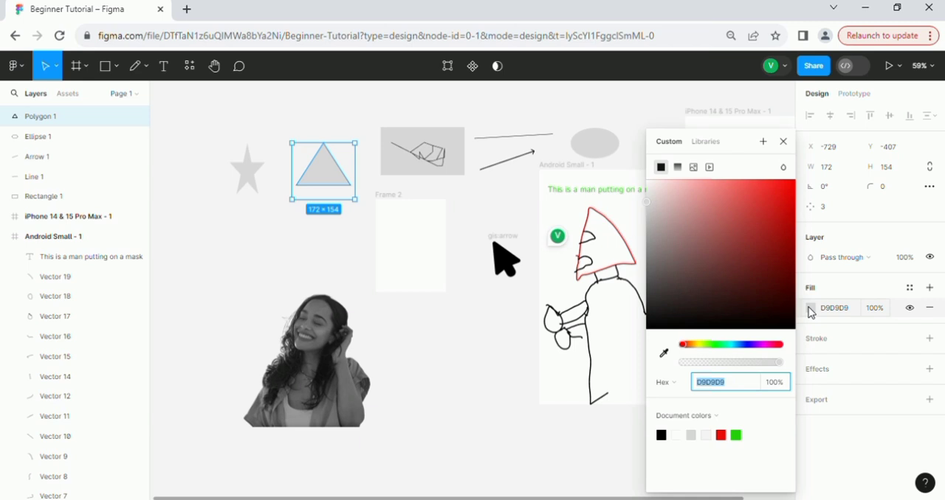
{"action": "left_click", "coordinate": [707, 269]}
{"action": "mouse_move", "coordinate": [712, 271]}
{"action": "left_mouse_down"}
{"action": "mouse_move", "coordinate": [775, 196]}
{"action": "mouse_move", "coordinate": [717, 198]}
{"action": "left_mouse_up"}
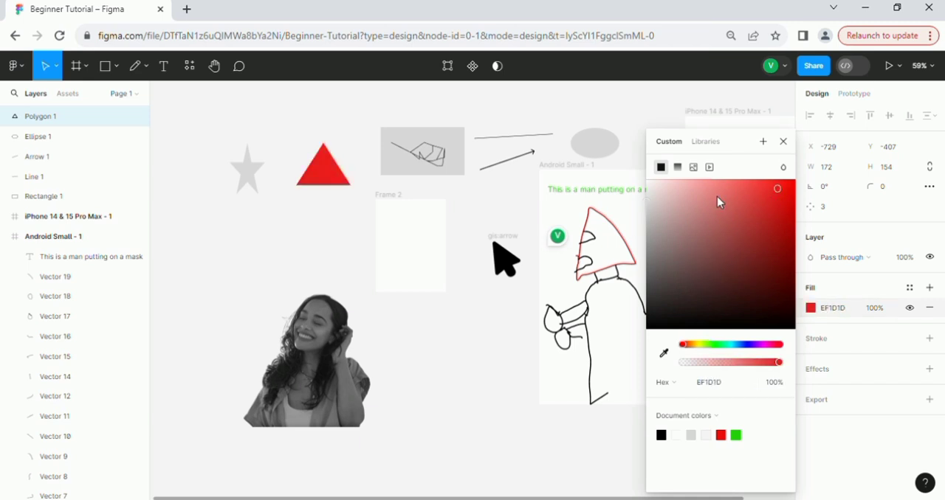
{"action": "left_click", "coordinate": [573, 130]}
Try a width of 20 on the star and restore its width to 101.
{"action": "left_click", "coordinate": [249, 177]}
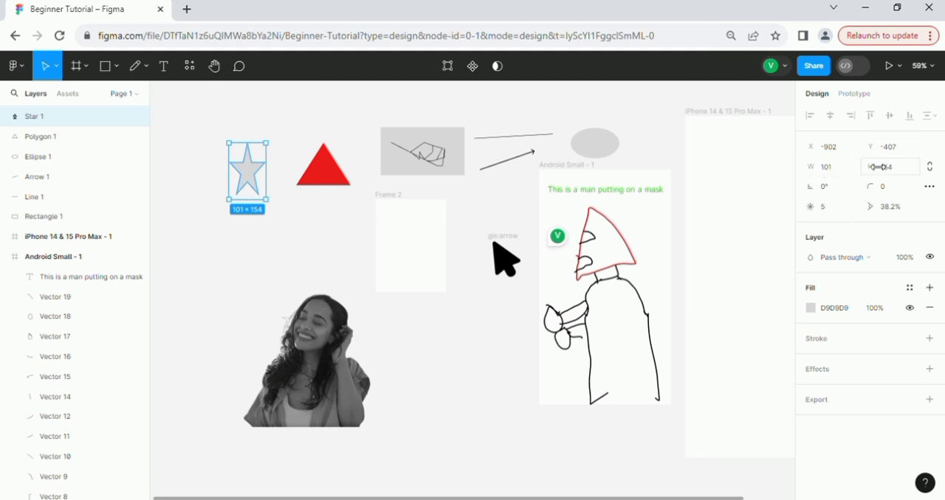
{"action": "left_click", "coordinate": [838, 174]}
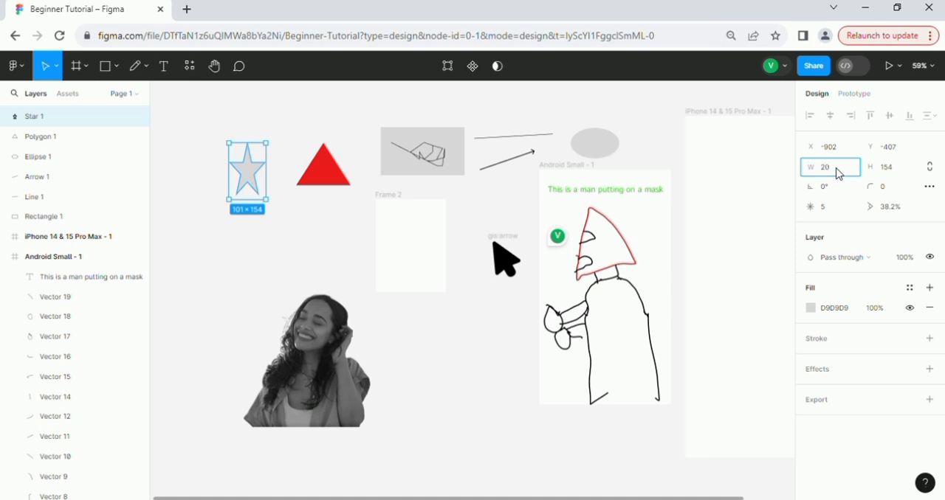
{"action": "type", "text": "20"}
{"action": "key", "text": "Return"}
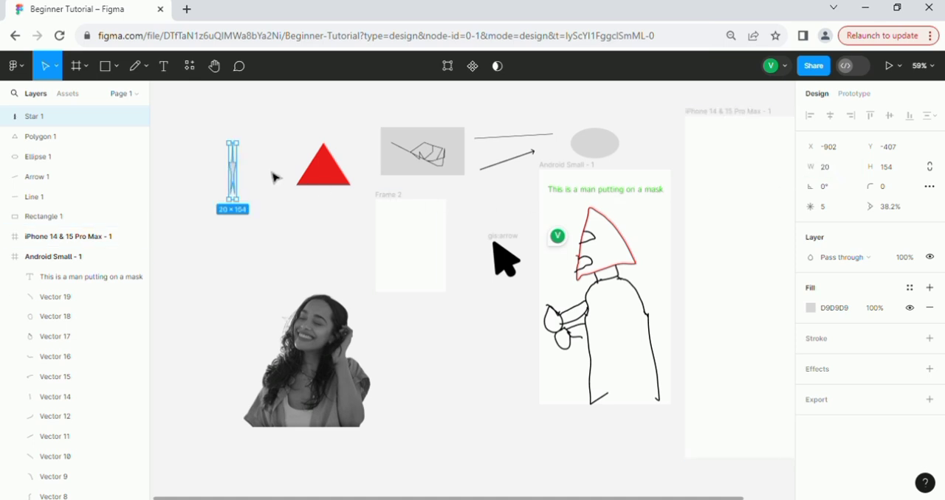
{"action": "left_click", "coordinate": [835, 177]}
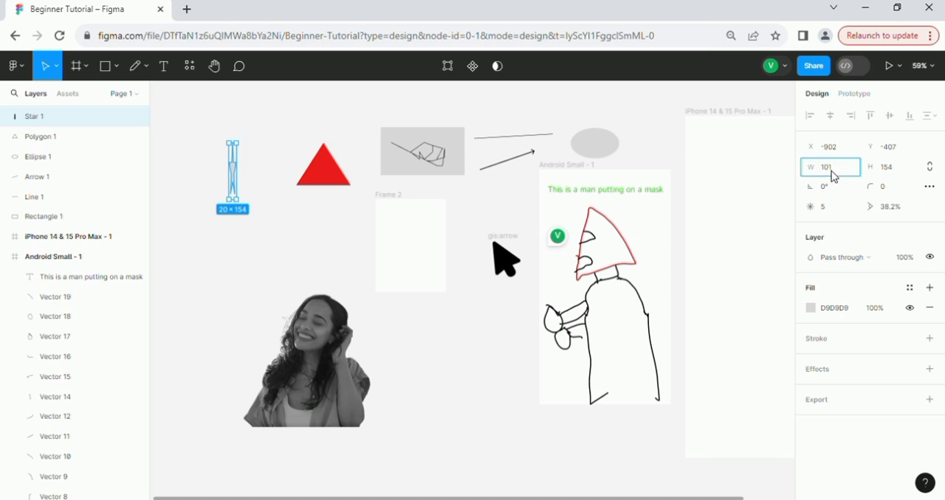
{"action": "key", "text": "Return"}
{"action": "left_click", "coordinate": [331, 257]}
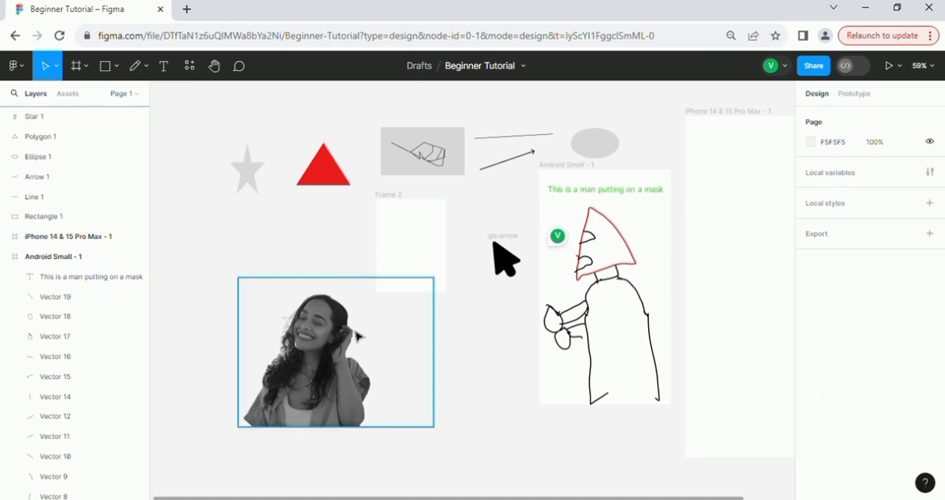
Move the woman's photo into Frame 2, scale it down to 311 × 237 and position it at X -22, Y 15.
{"action": "left_click_drag", "start_coordinate": [330, 351], "coordinate": [416, 252]}
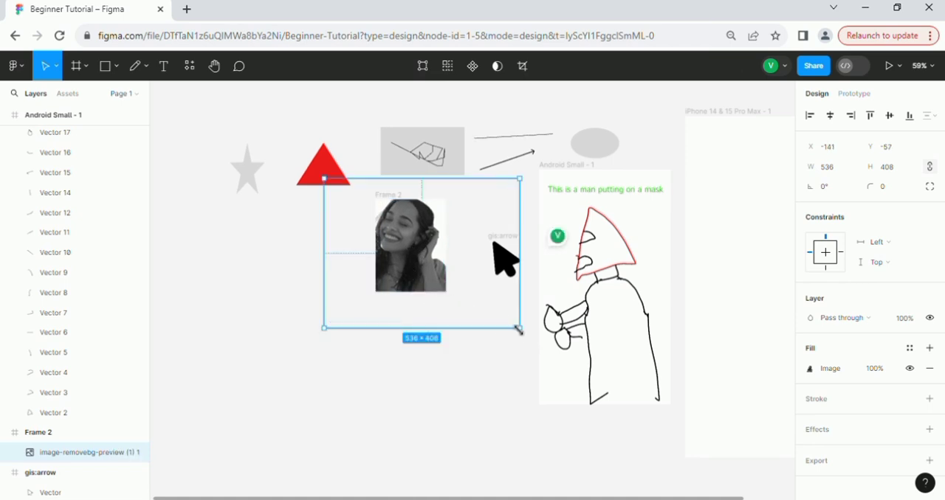
{"action": "left_click_drag", "start_coordinate": [519, 329], "coordinate": [434, 276]}
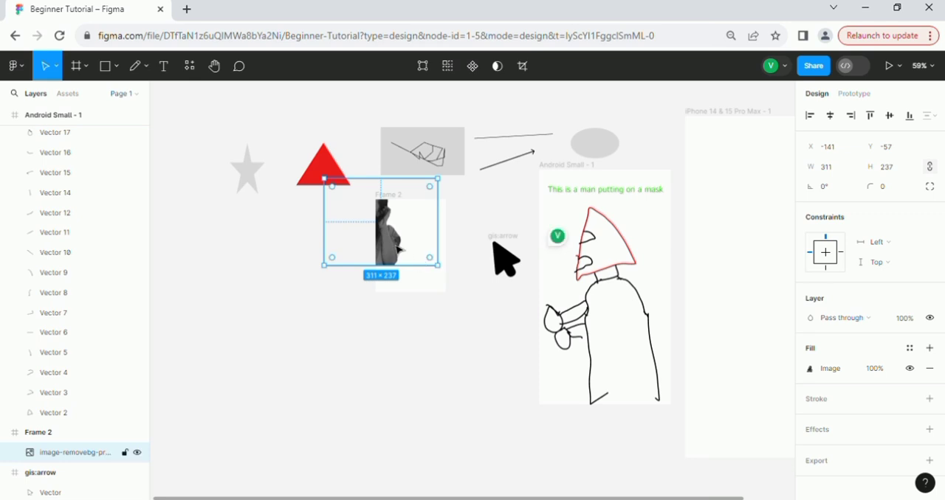
{"action": "left_click_drag", "start_coordinate": [399, 250], "coordinate": [443, 277]}
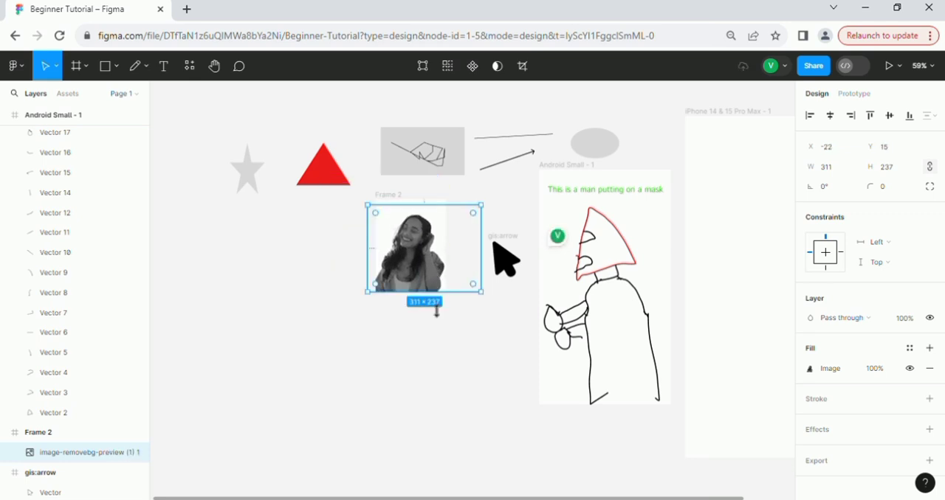
{"action": "left_click", "coordinate": [427, 317]}
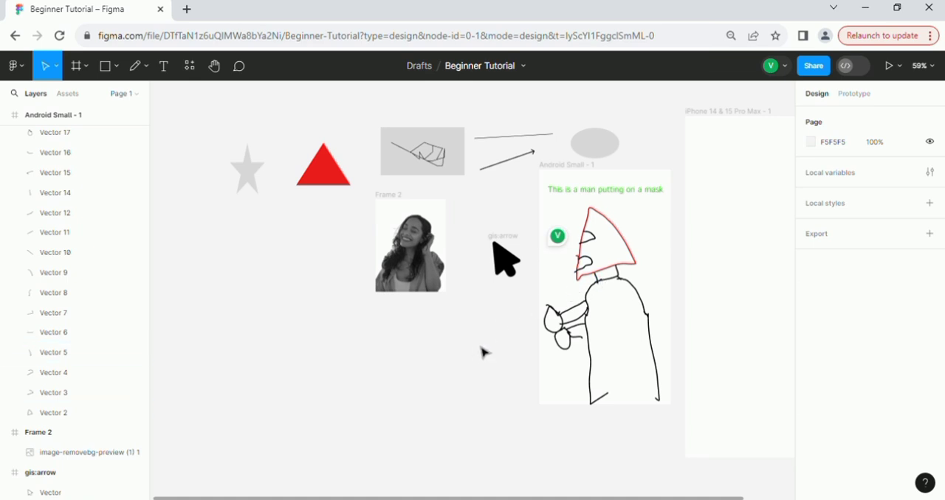
Move the black arrow vector up out of the gis:arrow frame to X -256, Y -301 and fill it with lime green BAF318.
{"action": "left_click", "coordinate": [510, 275]}
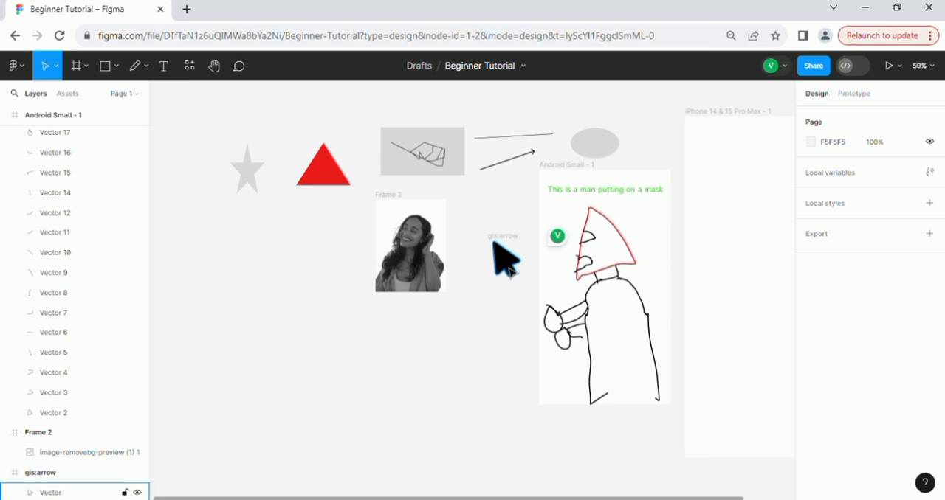
{"action": "left_click_drag", "start_coordinate": [509, 272], "coordinate": [480, 211]}
{"action": "left_click", "coordinate": [810, 288]}
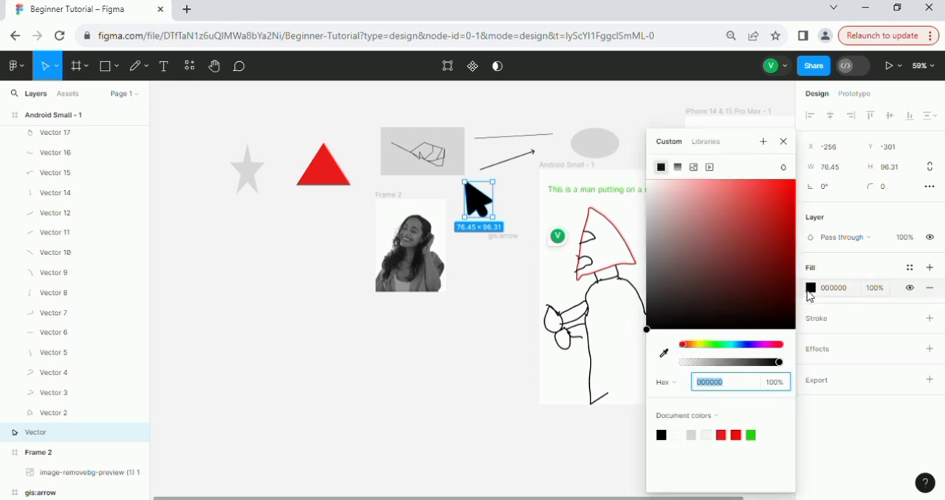
{"action": "left_click", "coordinate": [702, 345]}
{"action": "left_click", "coordinate": [716, 284]}
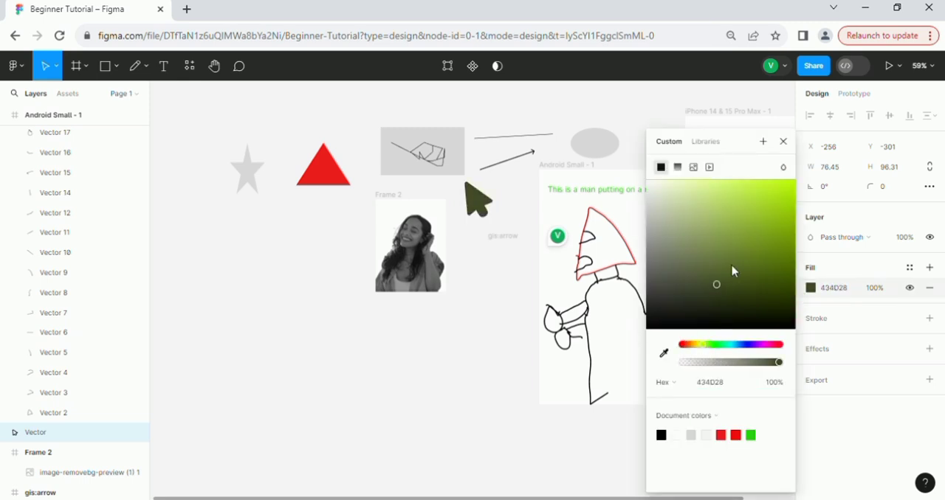
{"action": "left_click_drag", "start_coordinate": [733, 271], "coordinate": [781, 187]}
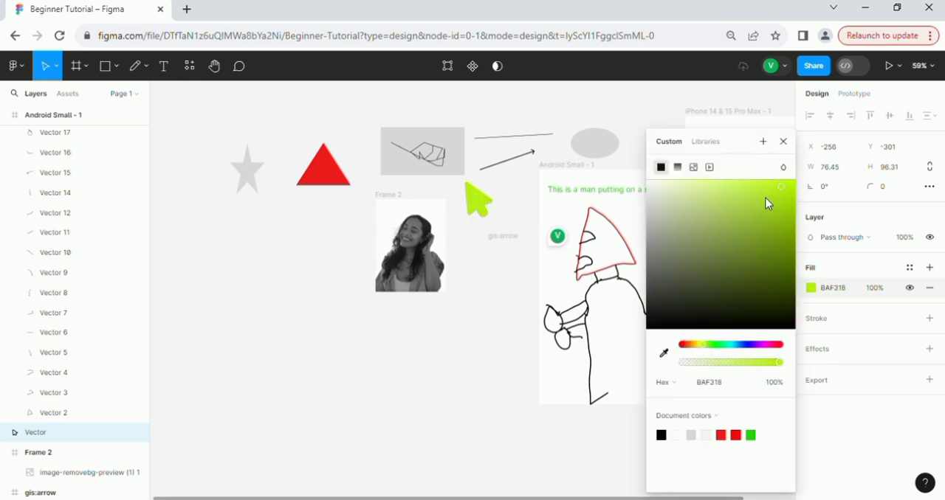
{"action": "left_click", "coordinate": [645, 107]}
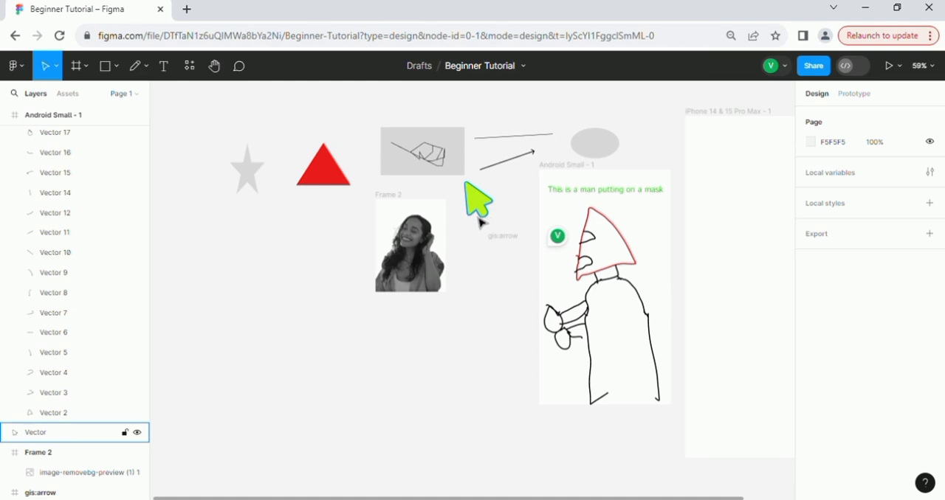
Add an inside stroke of width 1 to the lime arrow vector and colour it red E11414.
{"action": "left_click", "coordinate": [479, 217]}
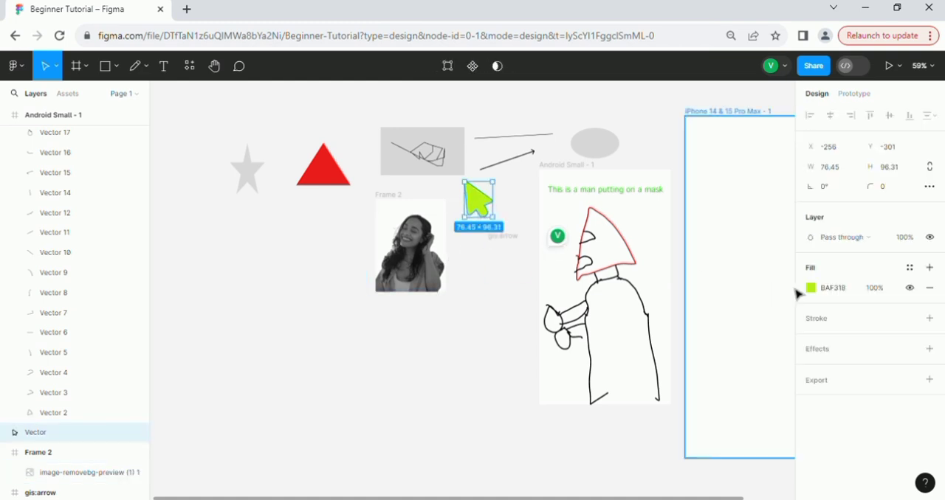
{"action": "left_click", "coordinate": [930, 320]}
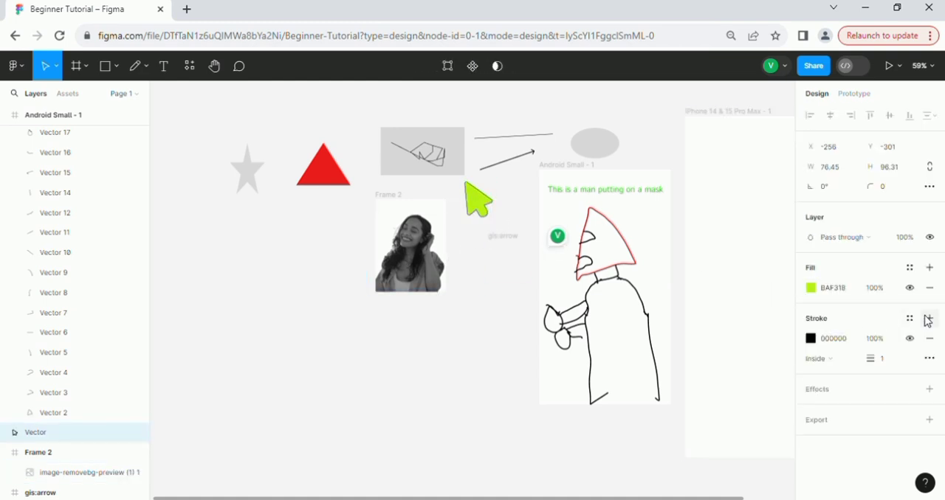
{"action": "left_click", "coordinate": [811, 340]}
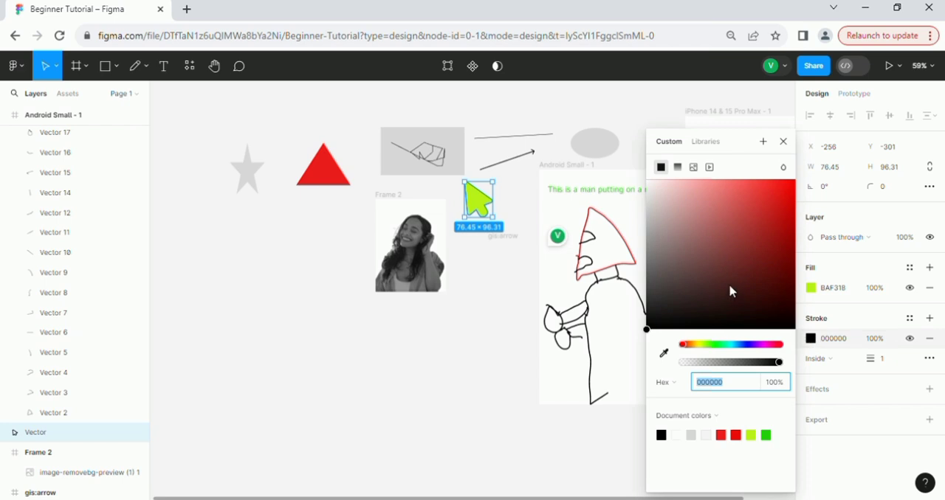
{"action": "mouse_move", "coordinate": [729, 290]}
{"action": "left_mouse_down"}
{"action": "mouse_move", "coordinate": [765, 253]}
{"action": "mouse_move", "coordinate": [780, 194]}
{"action": "left_mouse_up"}
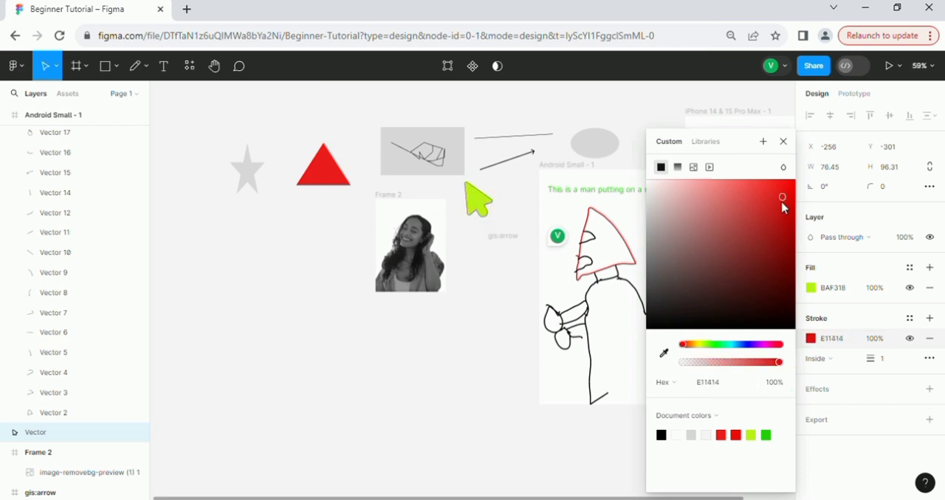
{"action": "left_click", "coordinate": [649, 120]}
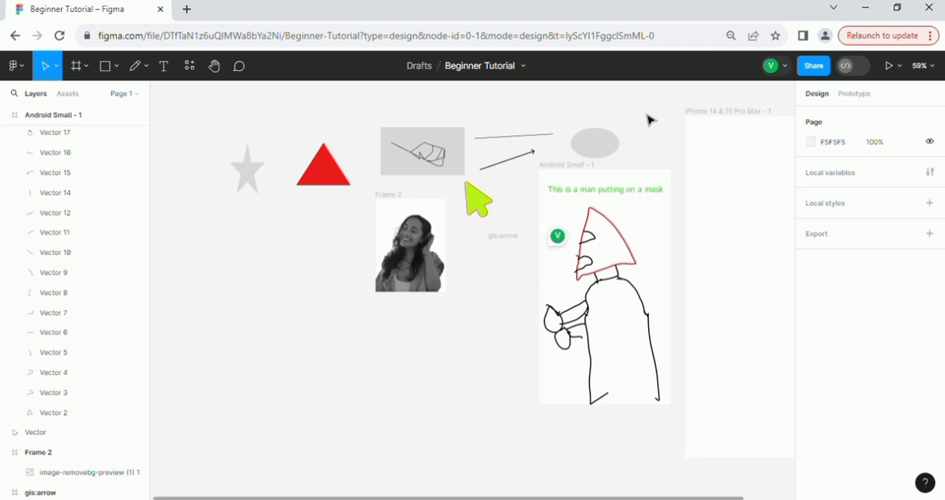
Set the page background colour to red E50E0E.
{"action": "left_click", "coordinate": [811, 143]}
{"action": "left_click", "coordinate": [753, 174]}
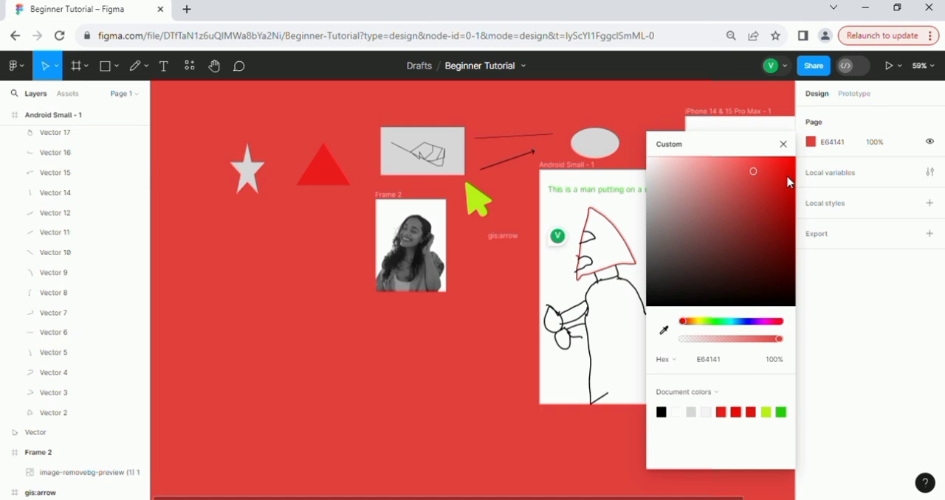
{"action": "left_click", "coordinate": [786, 173]}
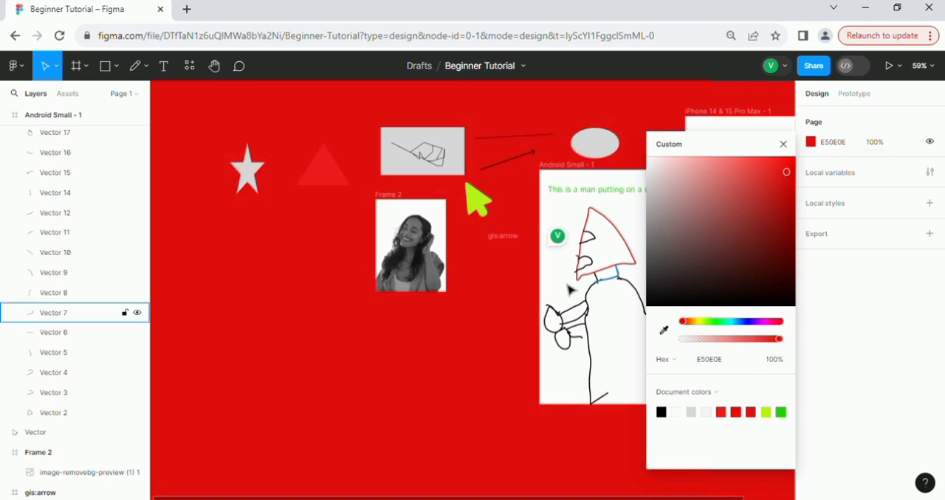
{"action": "left_click", "coordinate": [463, 345]}
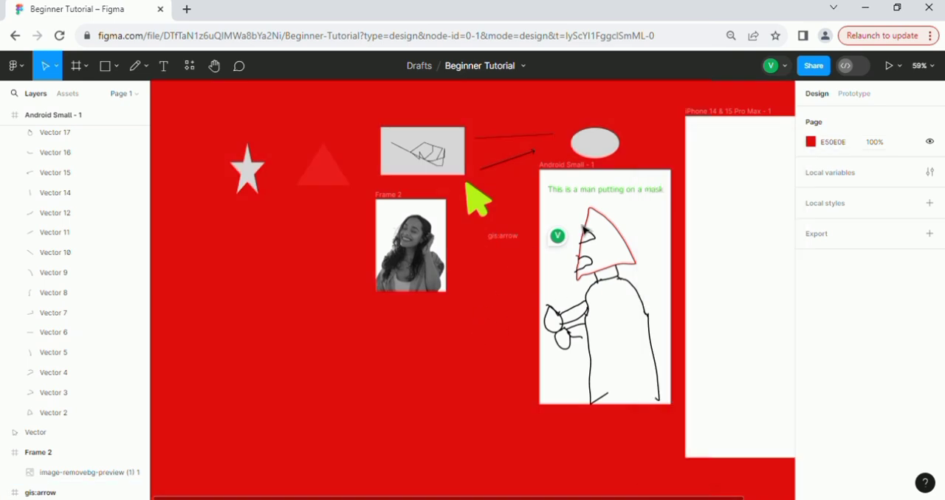
Set the page background colour to grey 7A7171.
{"action": "left_click", "coordinate": [811, 142]}
{"action": "left_click_drag", "start_coordinate": [764, 221], "coordinate": [657, 234]}
{"action": "left_click", "coordinate": [505, 306]}
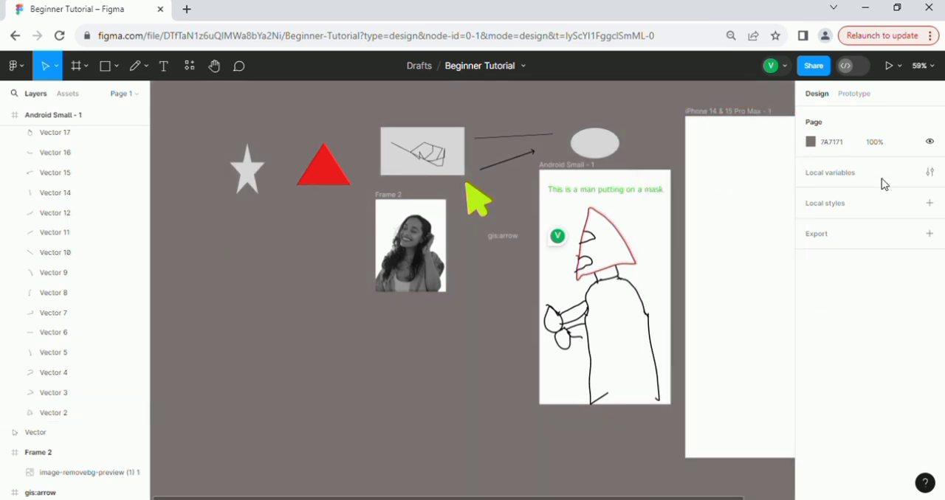